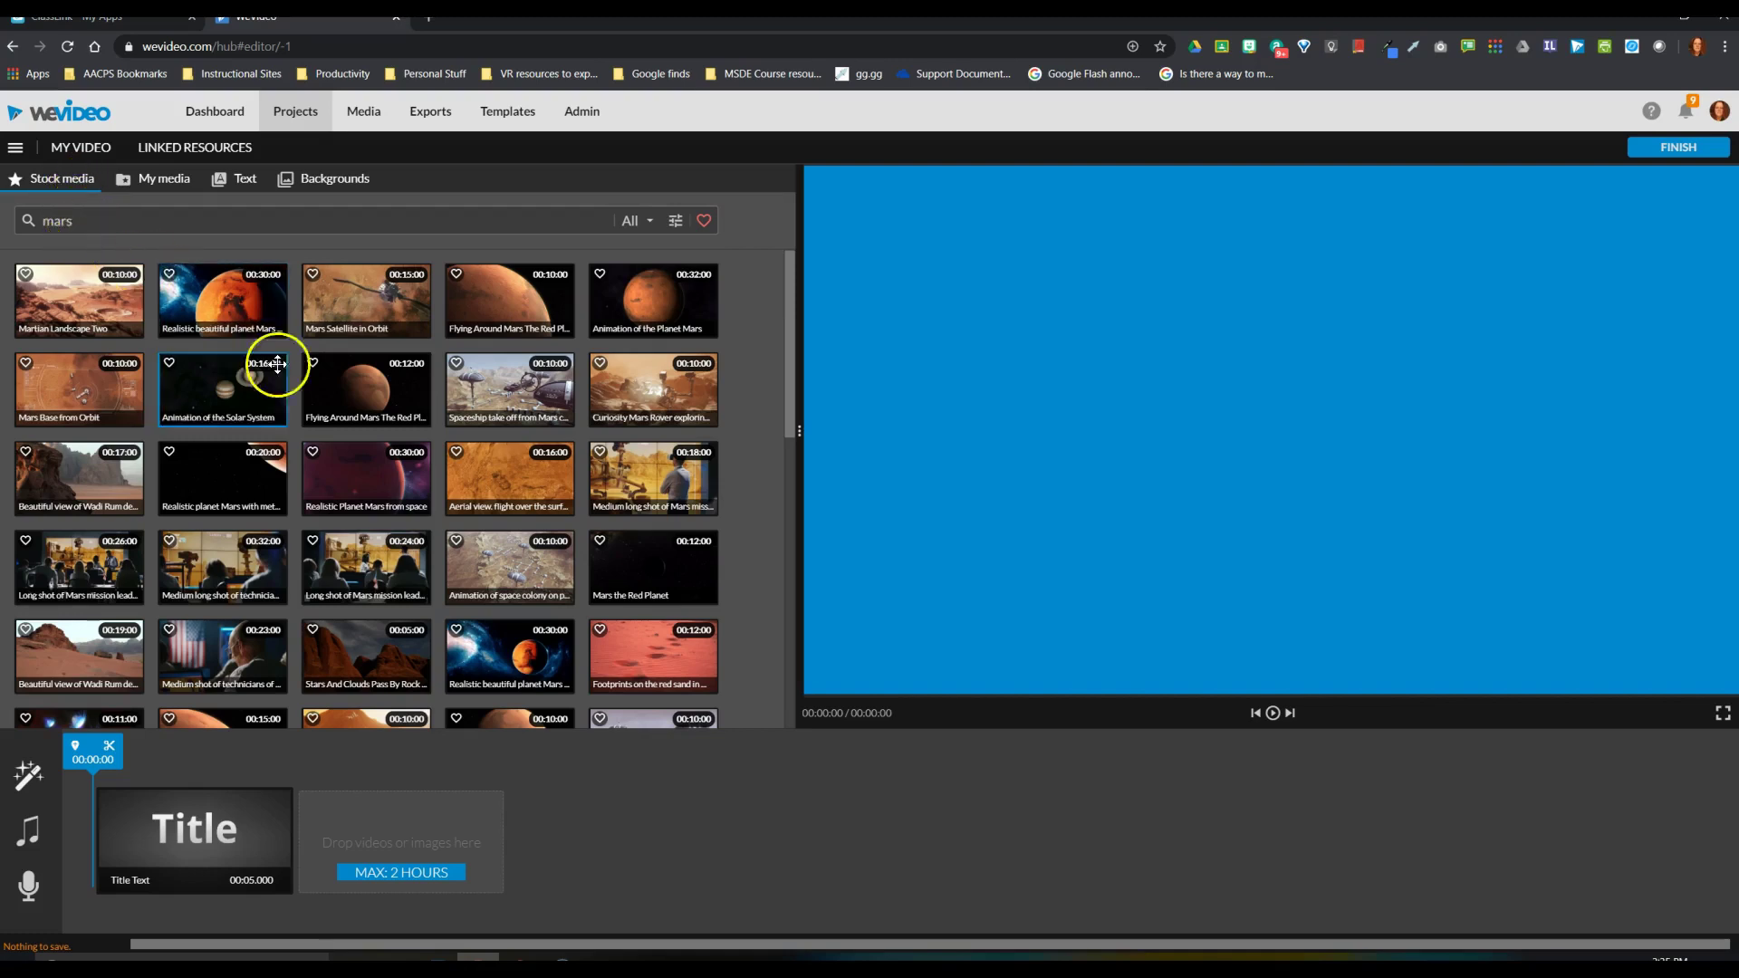
# Scroll down and back up through the 'mars' stock video results.
pyautogui.scroll(-3, 399, 453)
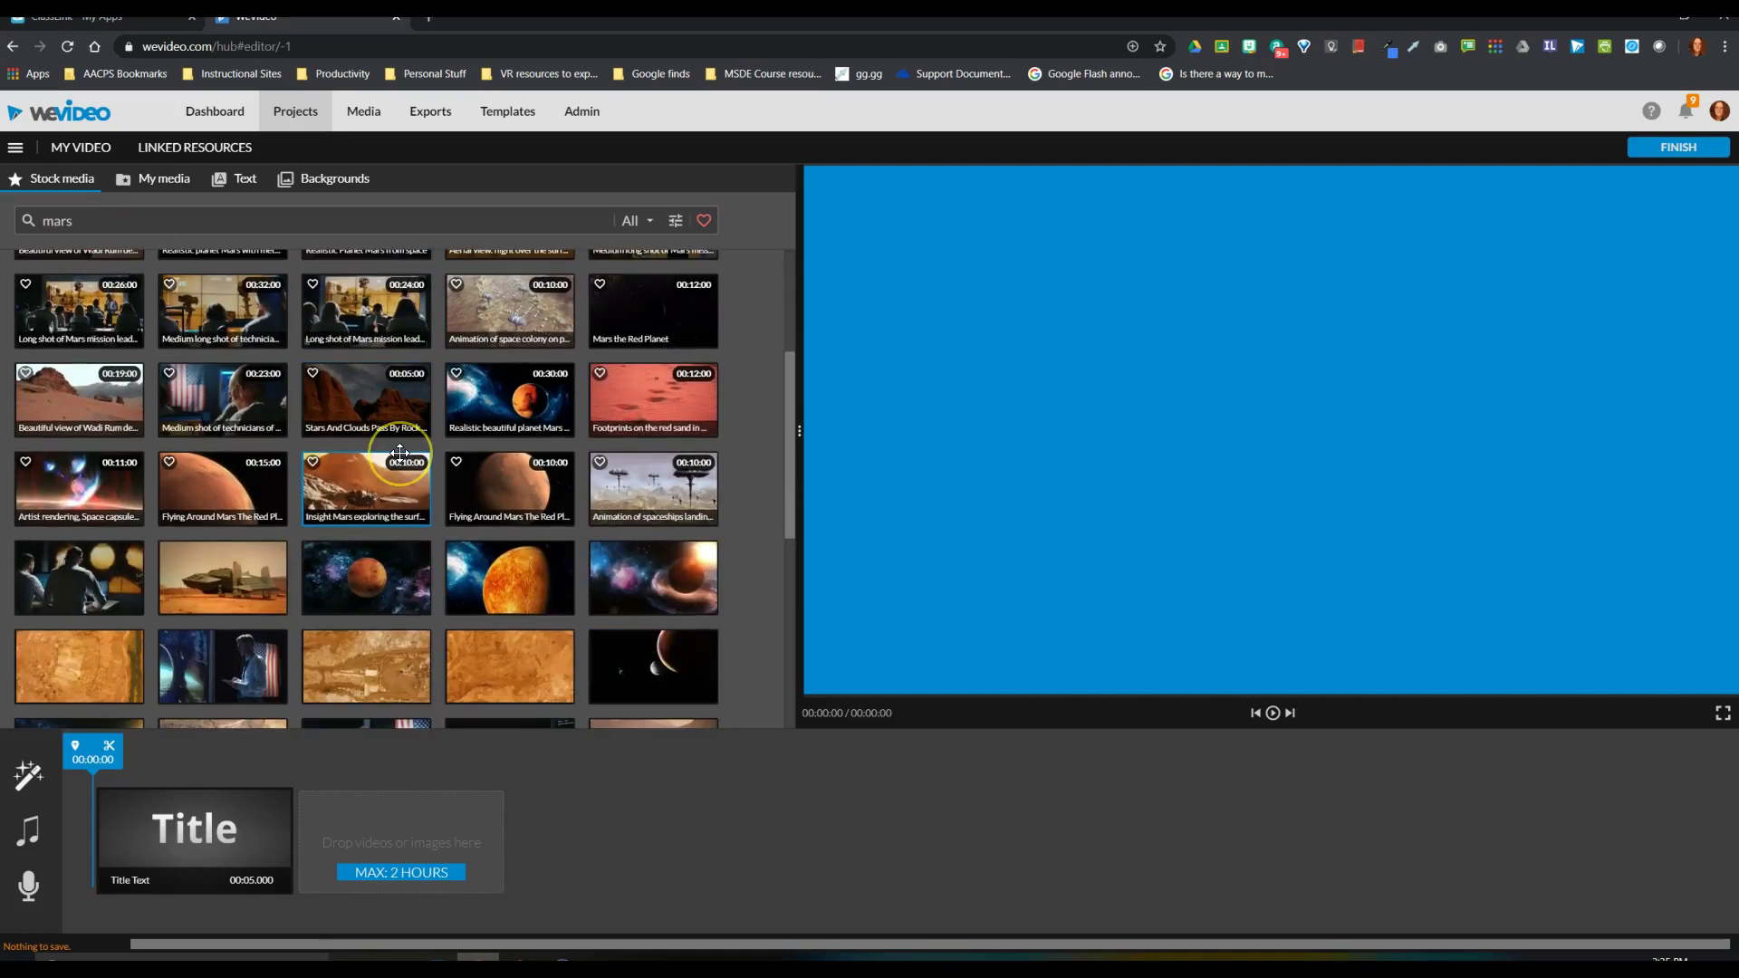
pyautogui.scroll(2, 400, 456)
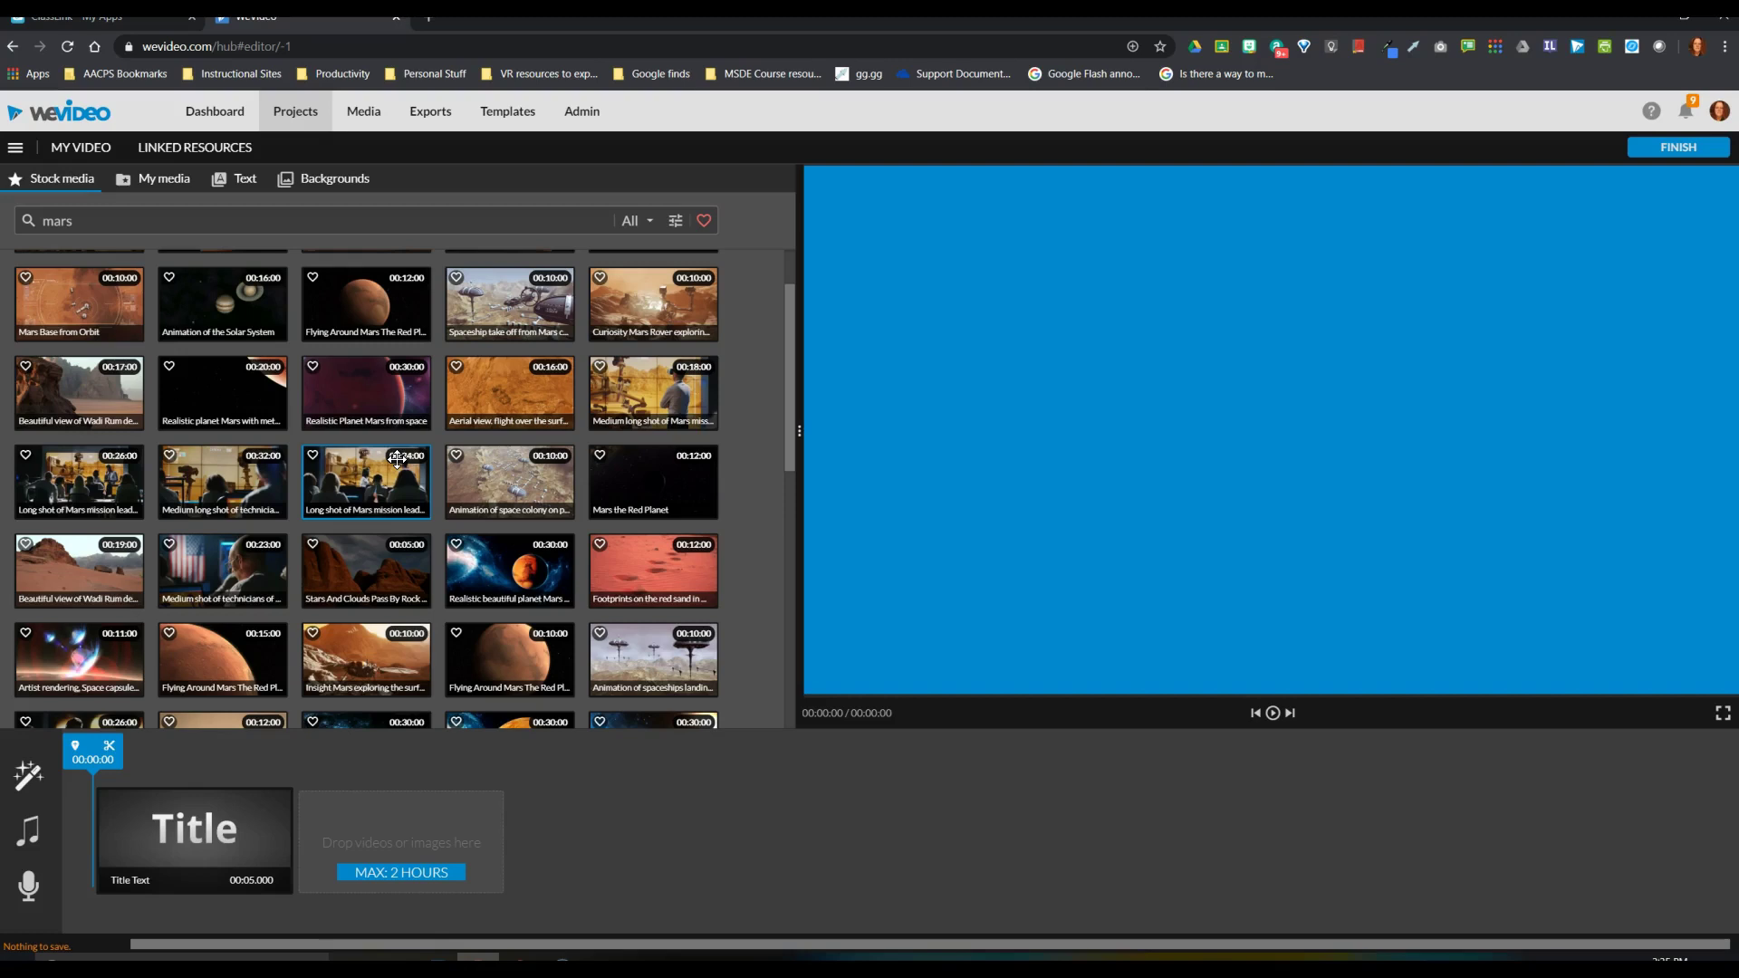
# Preview the Spaceship take off, Mars mission medium long shot, and Realistic beautiful planet Mars clips.
pyautogui.click(515, 306)
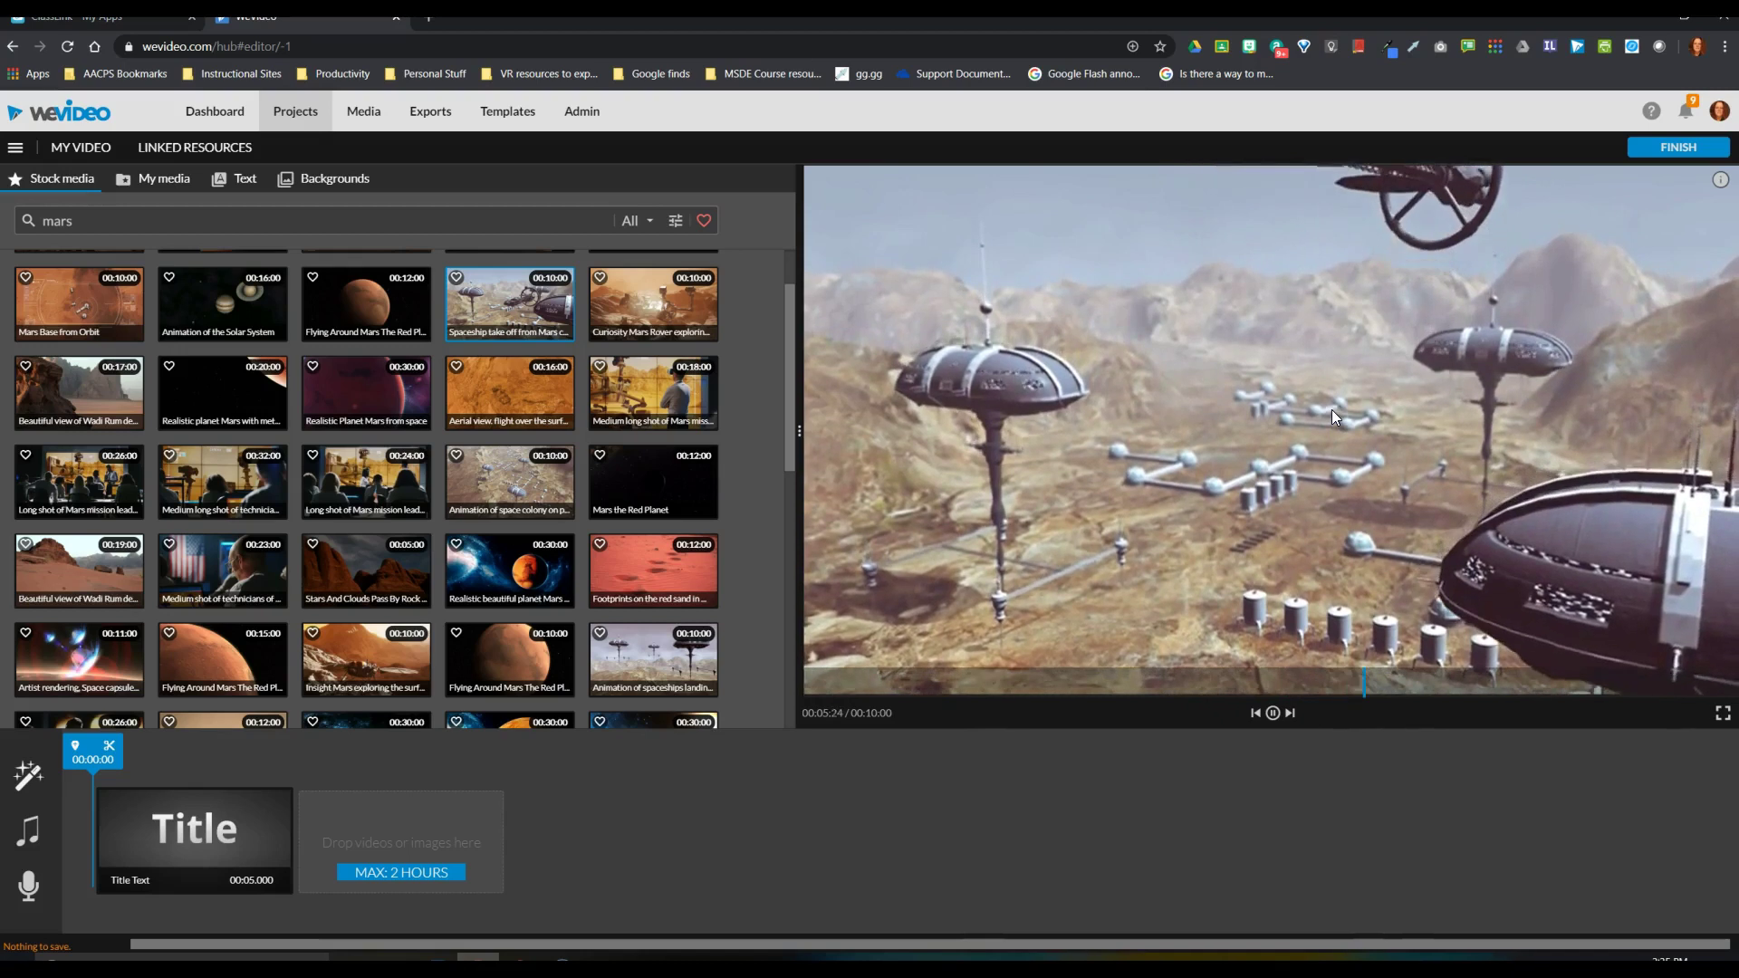
pyautogui.click(640, 392)
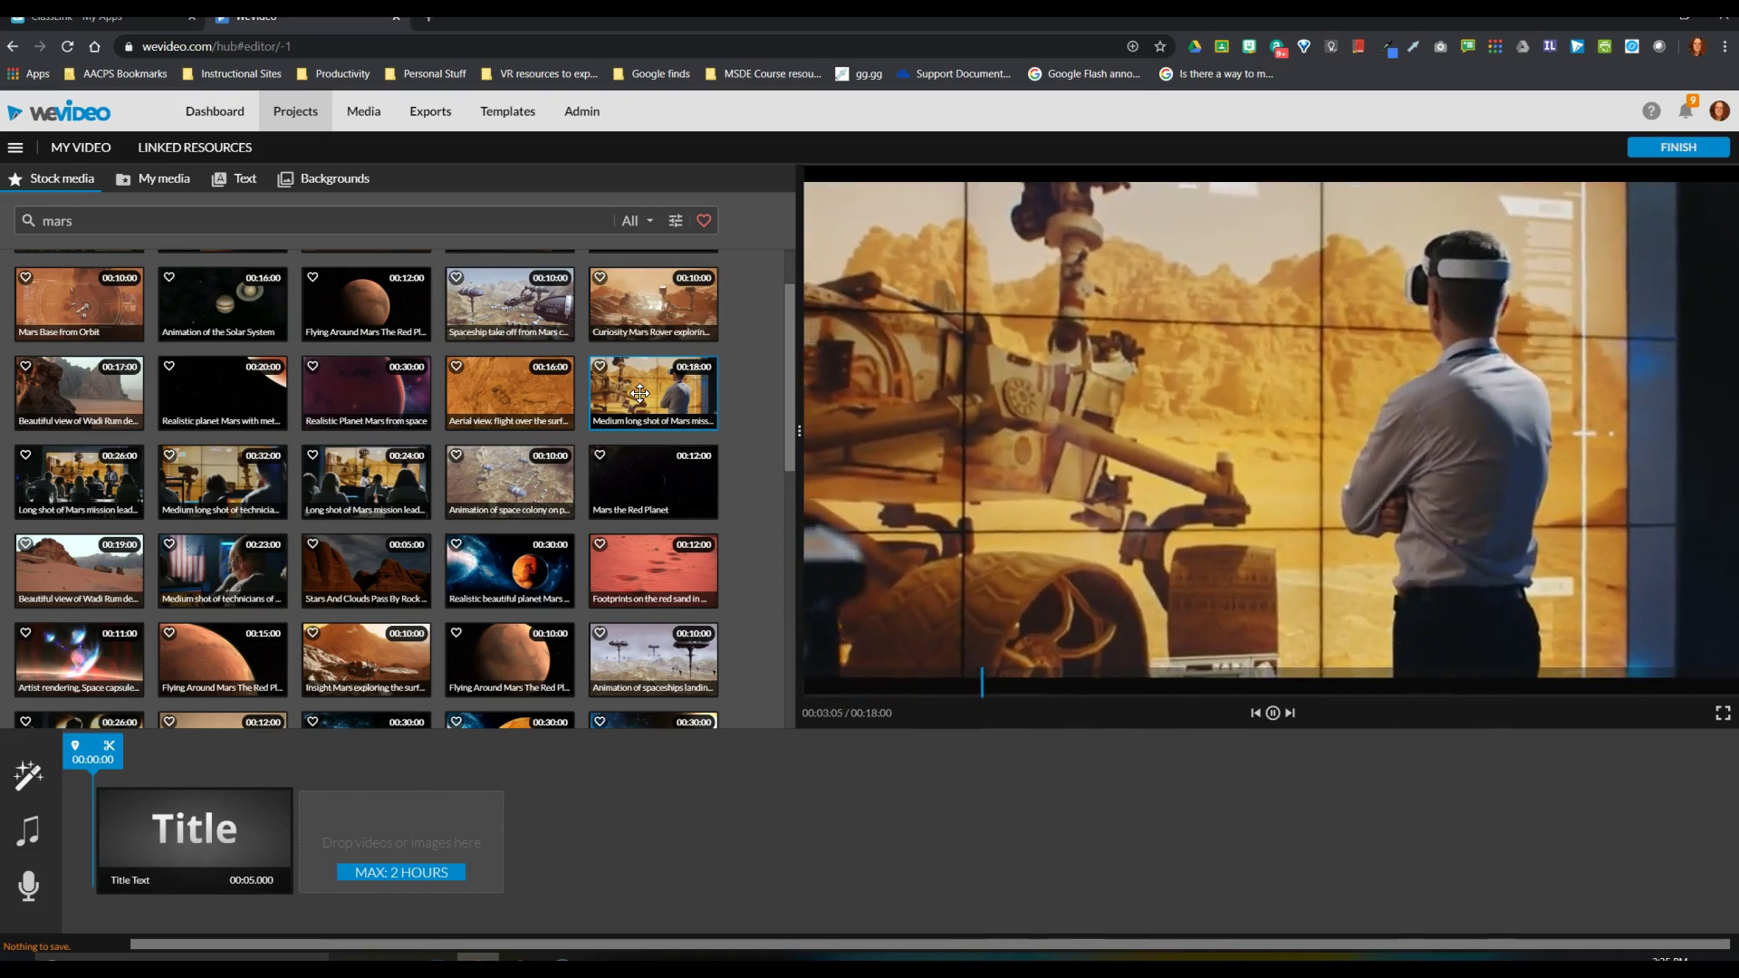
pyautogui.click(529, 569)
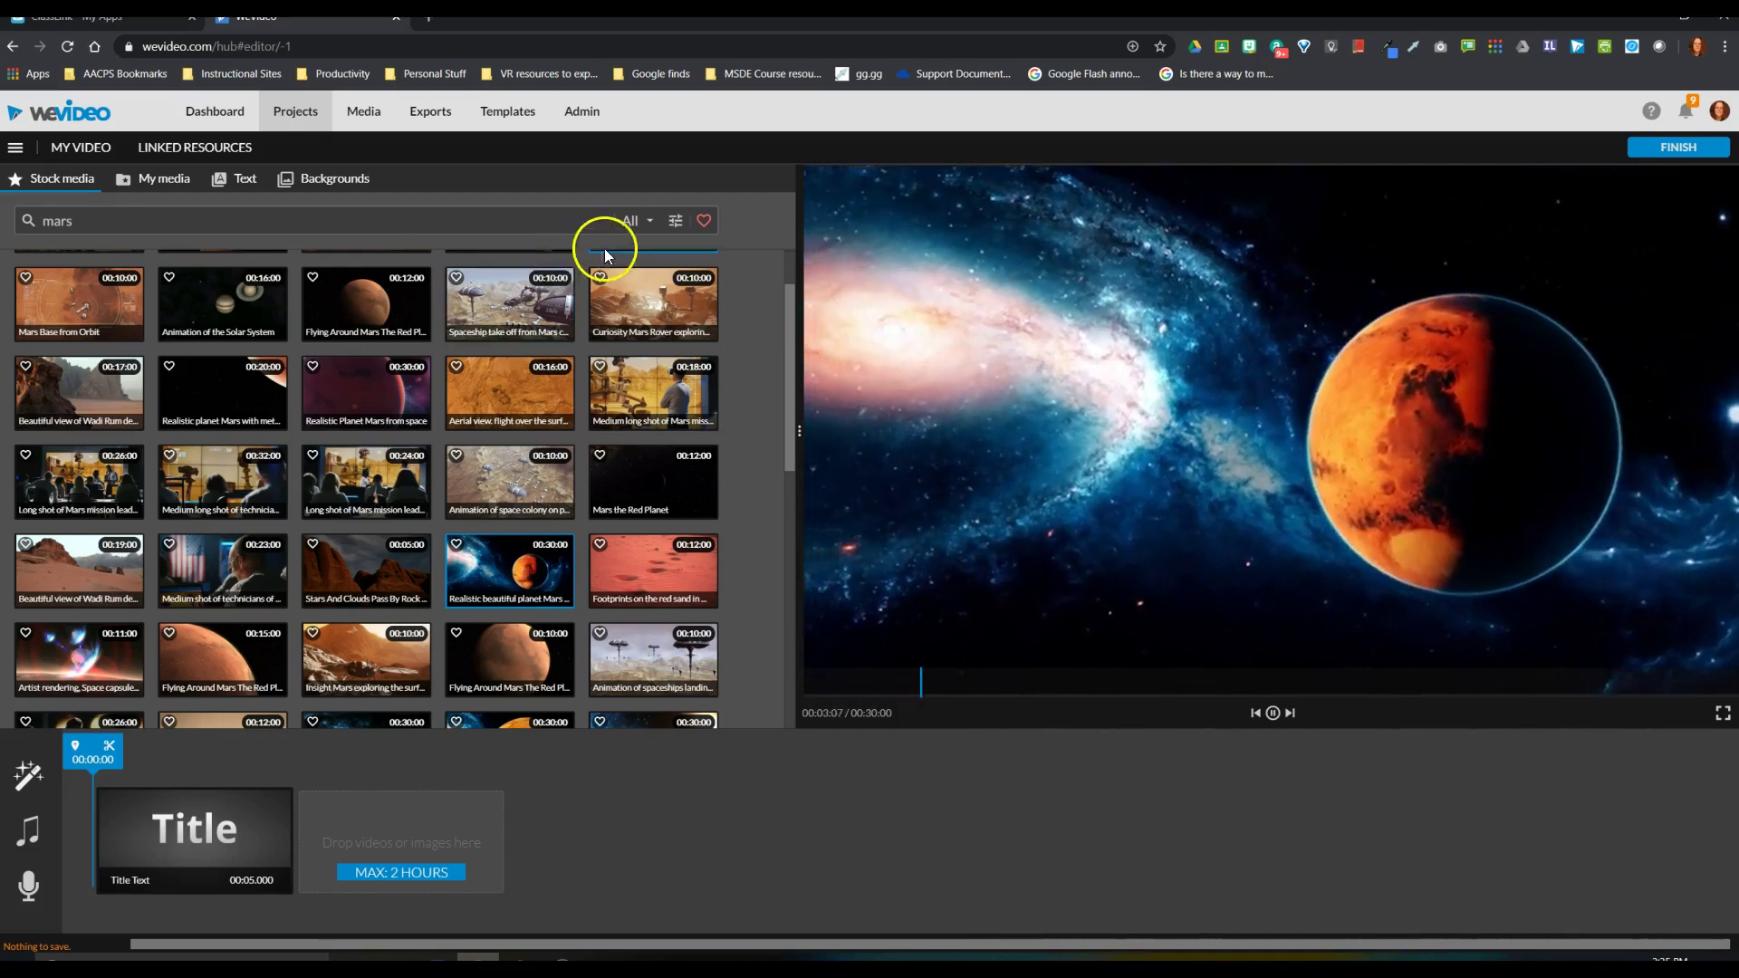
# Filter 'mars' results to Images, view Mission On Mars, then switch the filter to Videos.
pyautogui.click(650, 223)
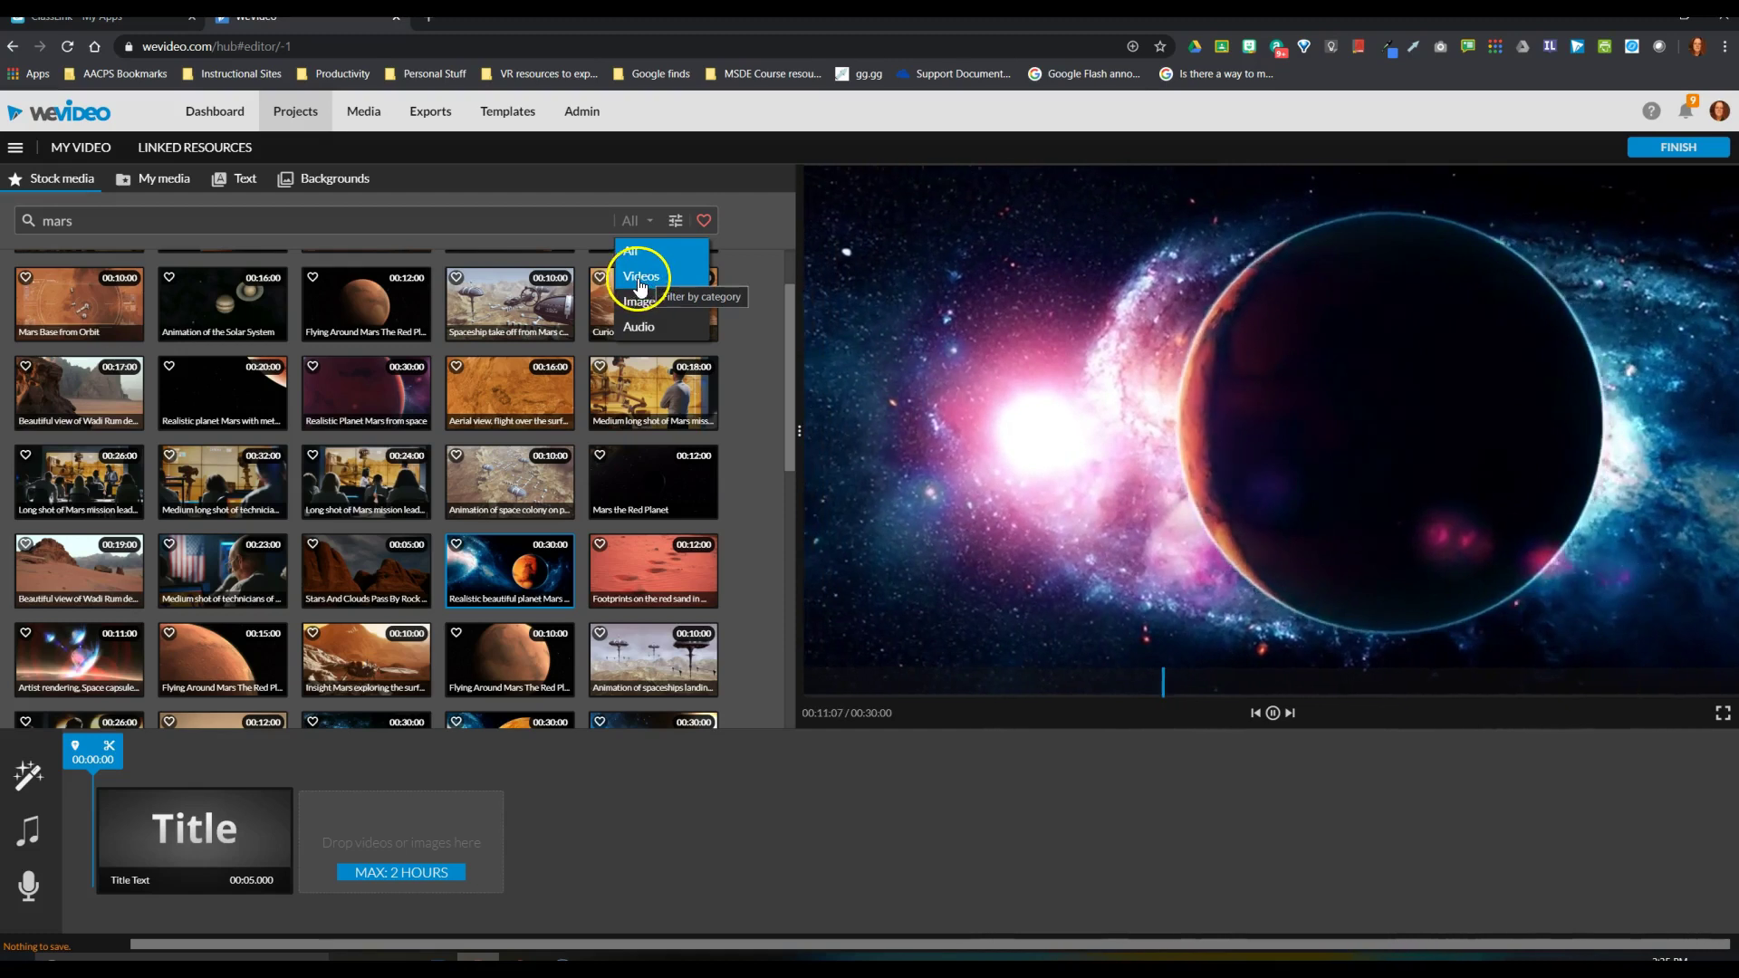
pyautogui.click(638, 304)
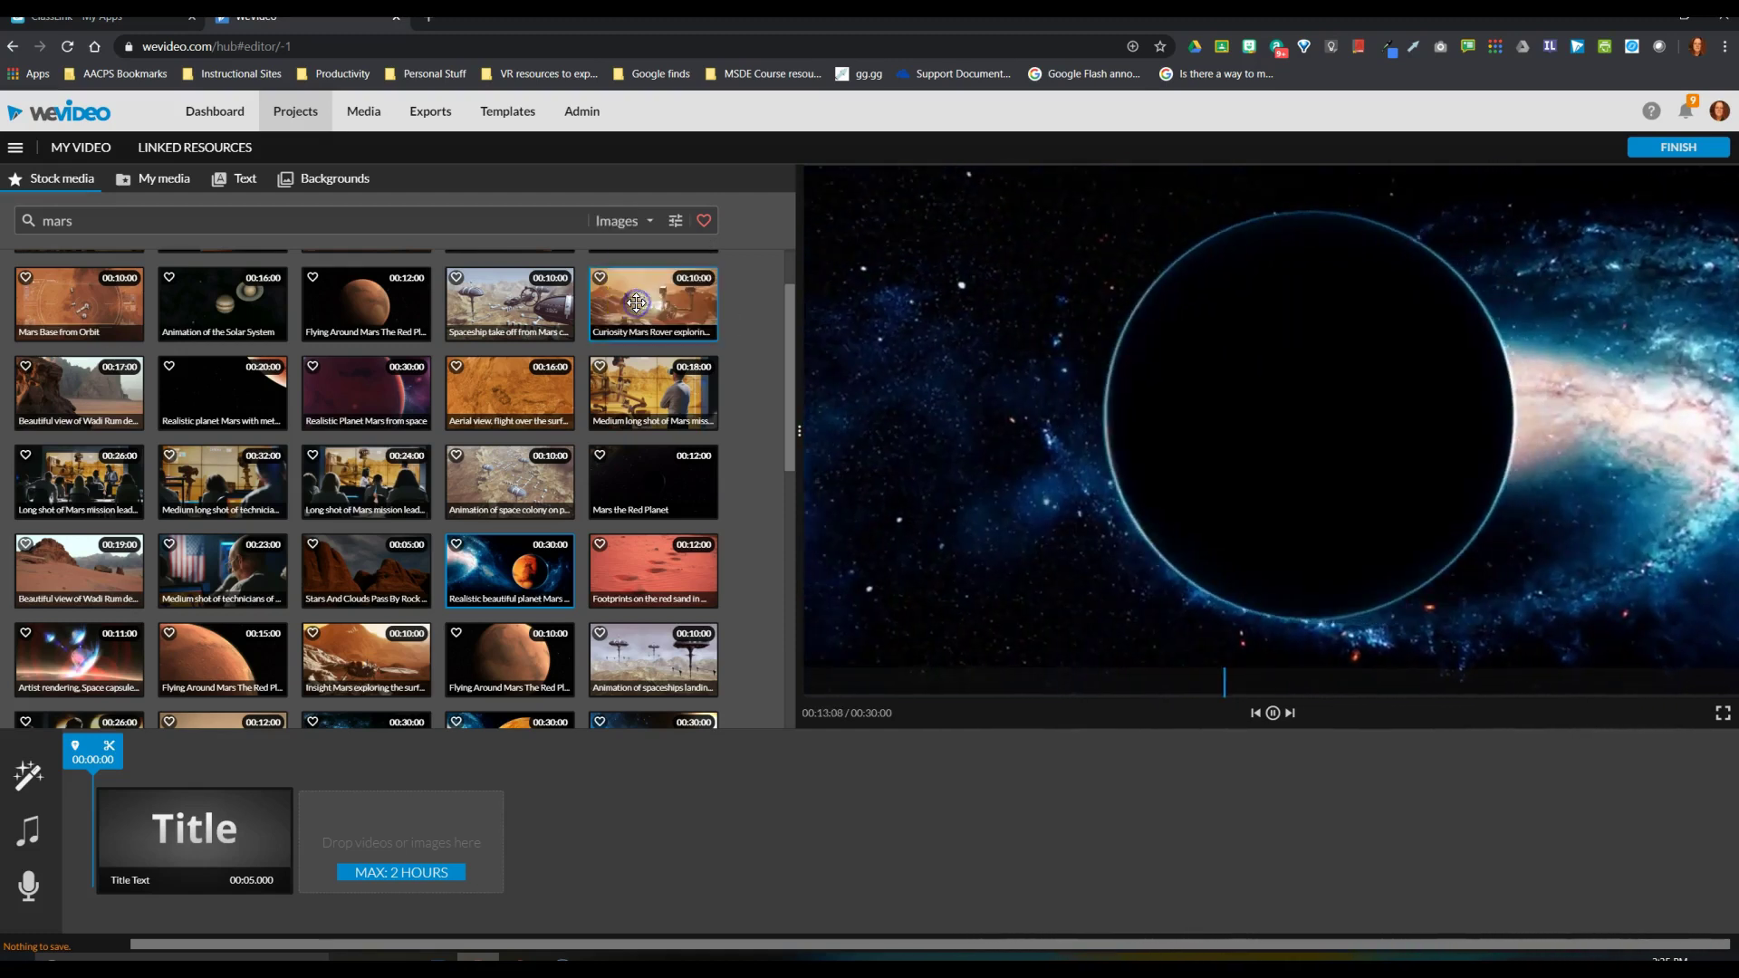
pyautogui.click(240, 301)
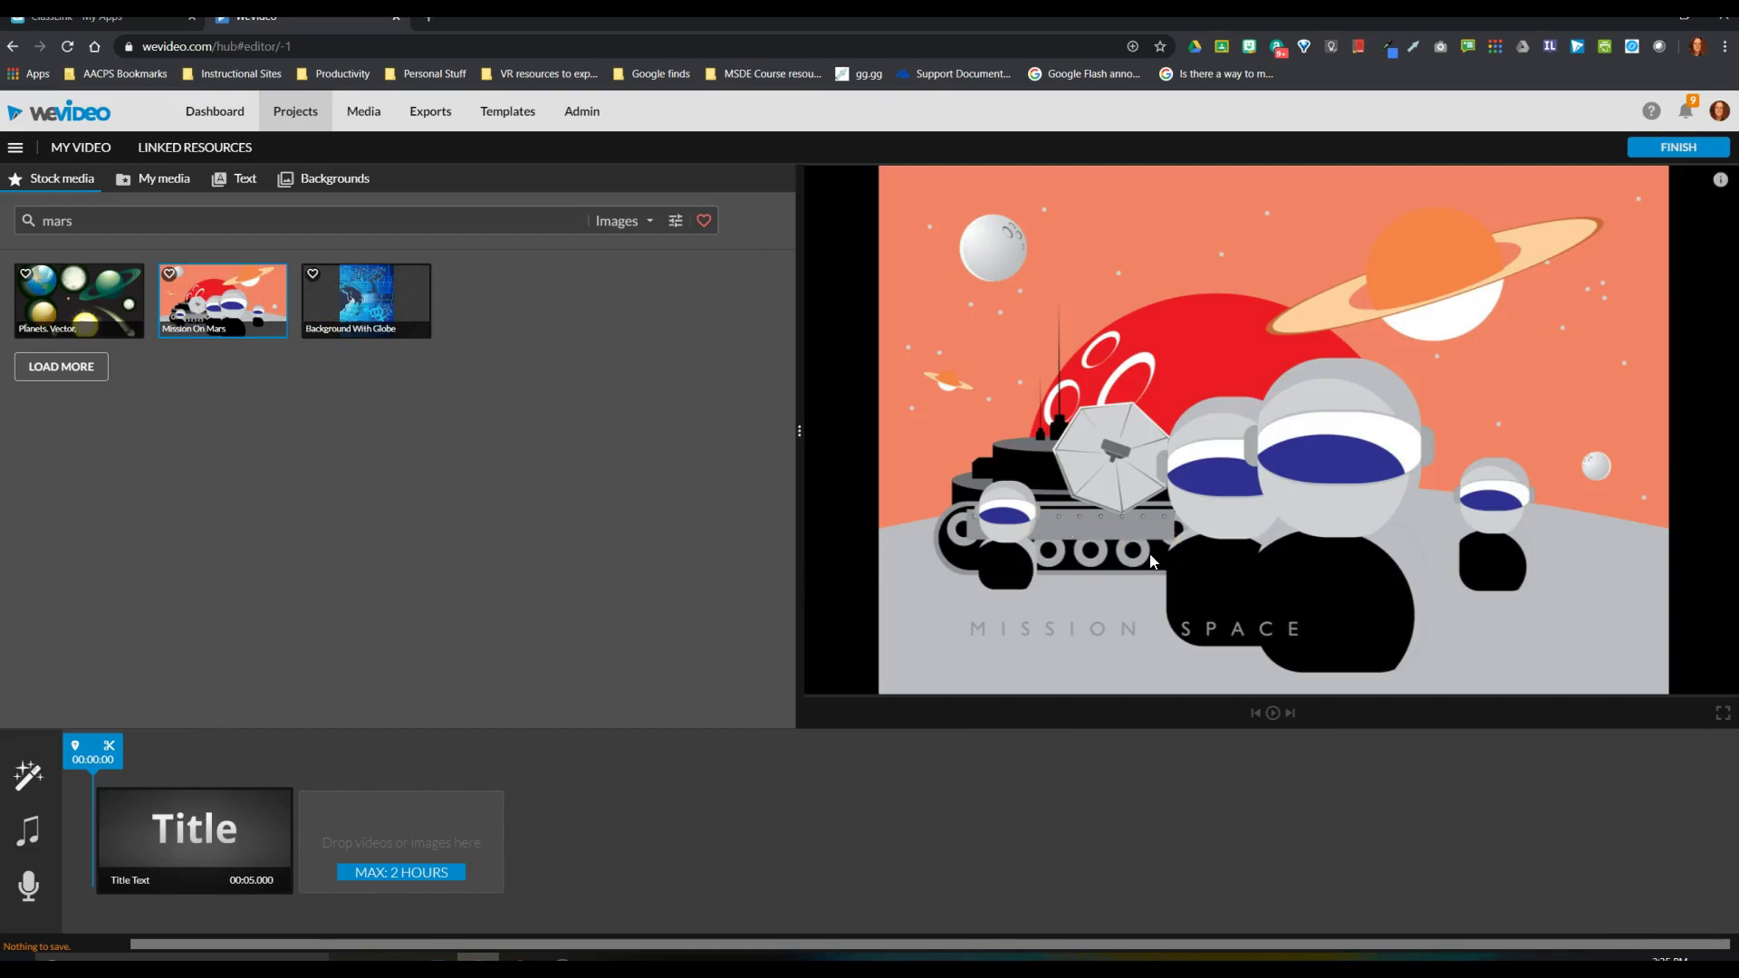
pyautogui.click(649, 222)
pyautogui.click(605, 275)
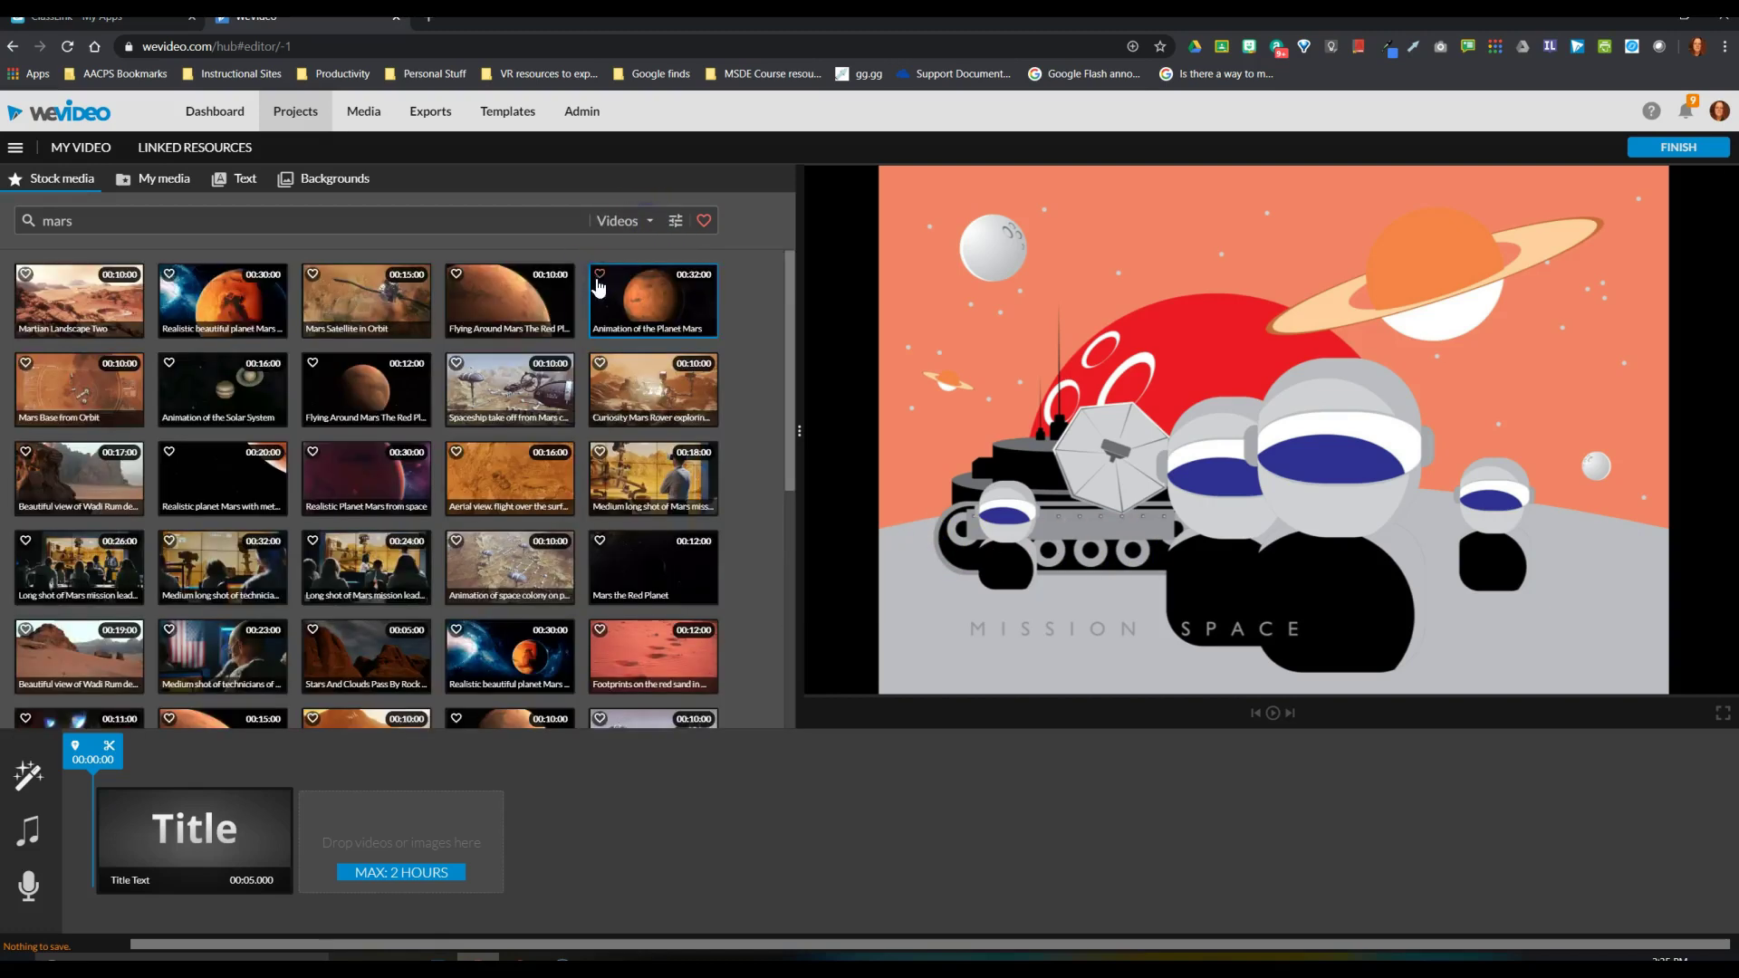
# Preview two clips, place Stars And Clouds Pass By Rock after the title, then show My media.
pyautogui.click(512, 332)
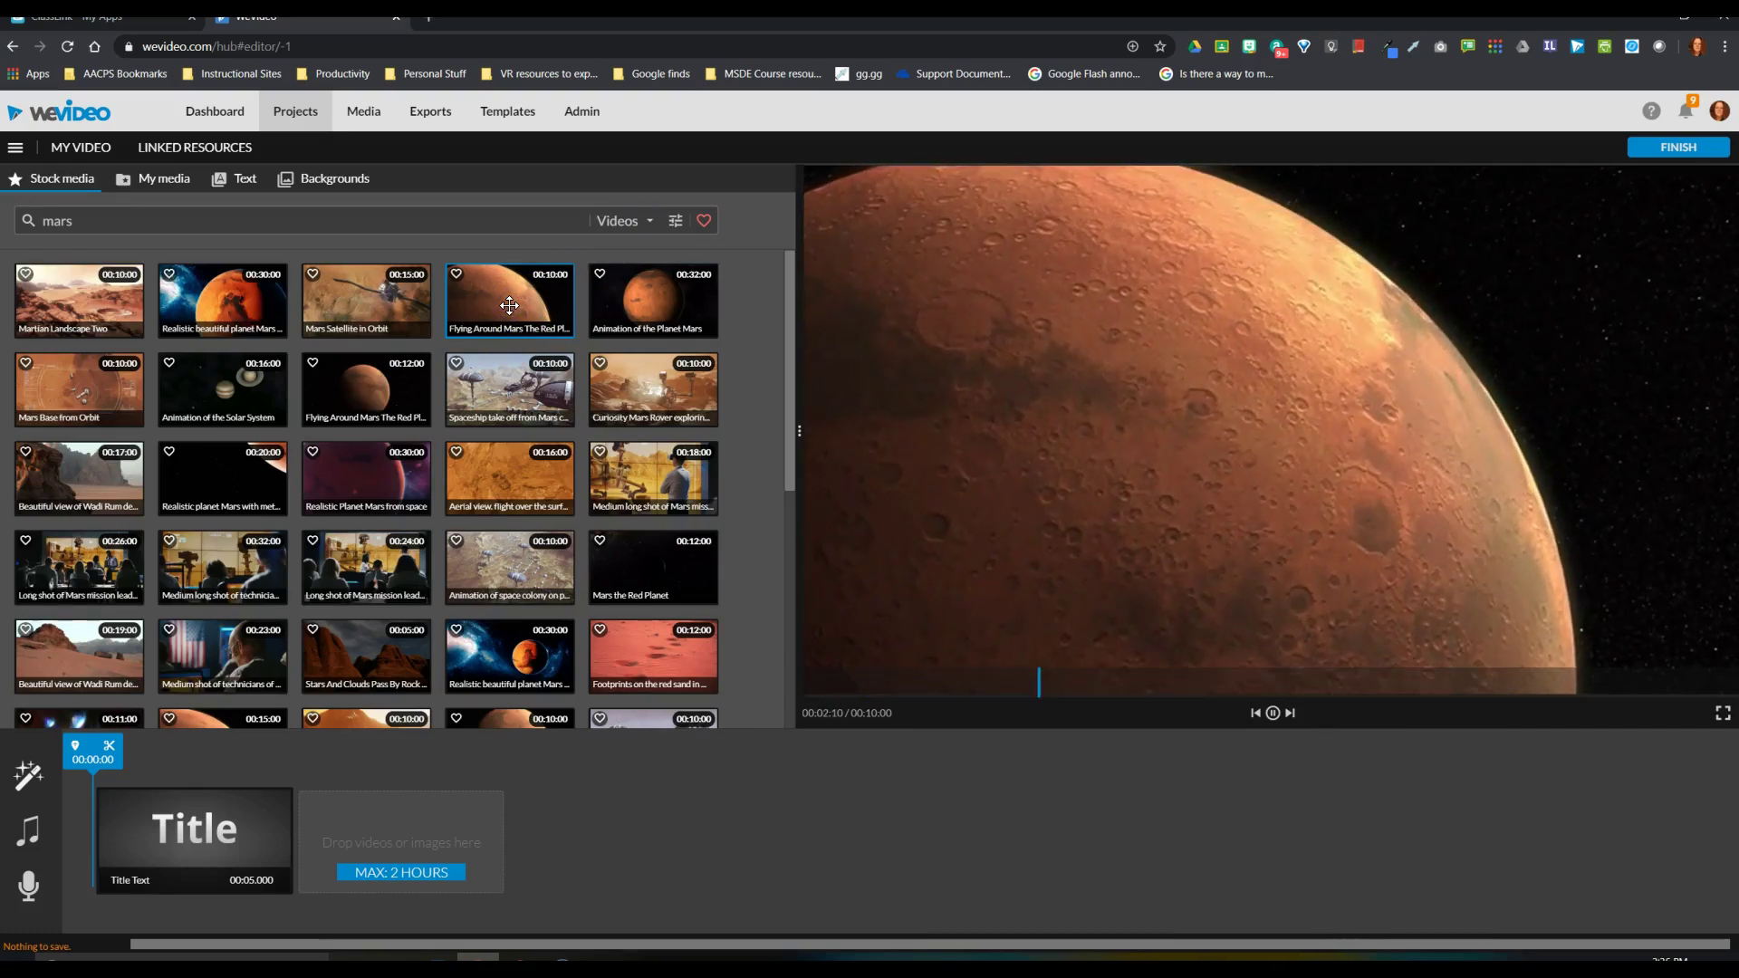
pyautogui.click(465, 589)
pyautogui.click(390, 652)
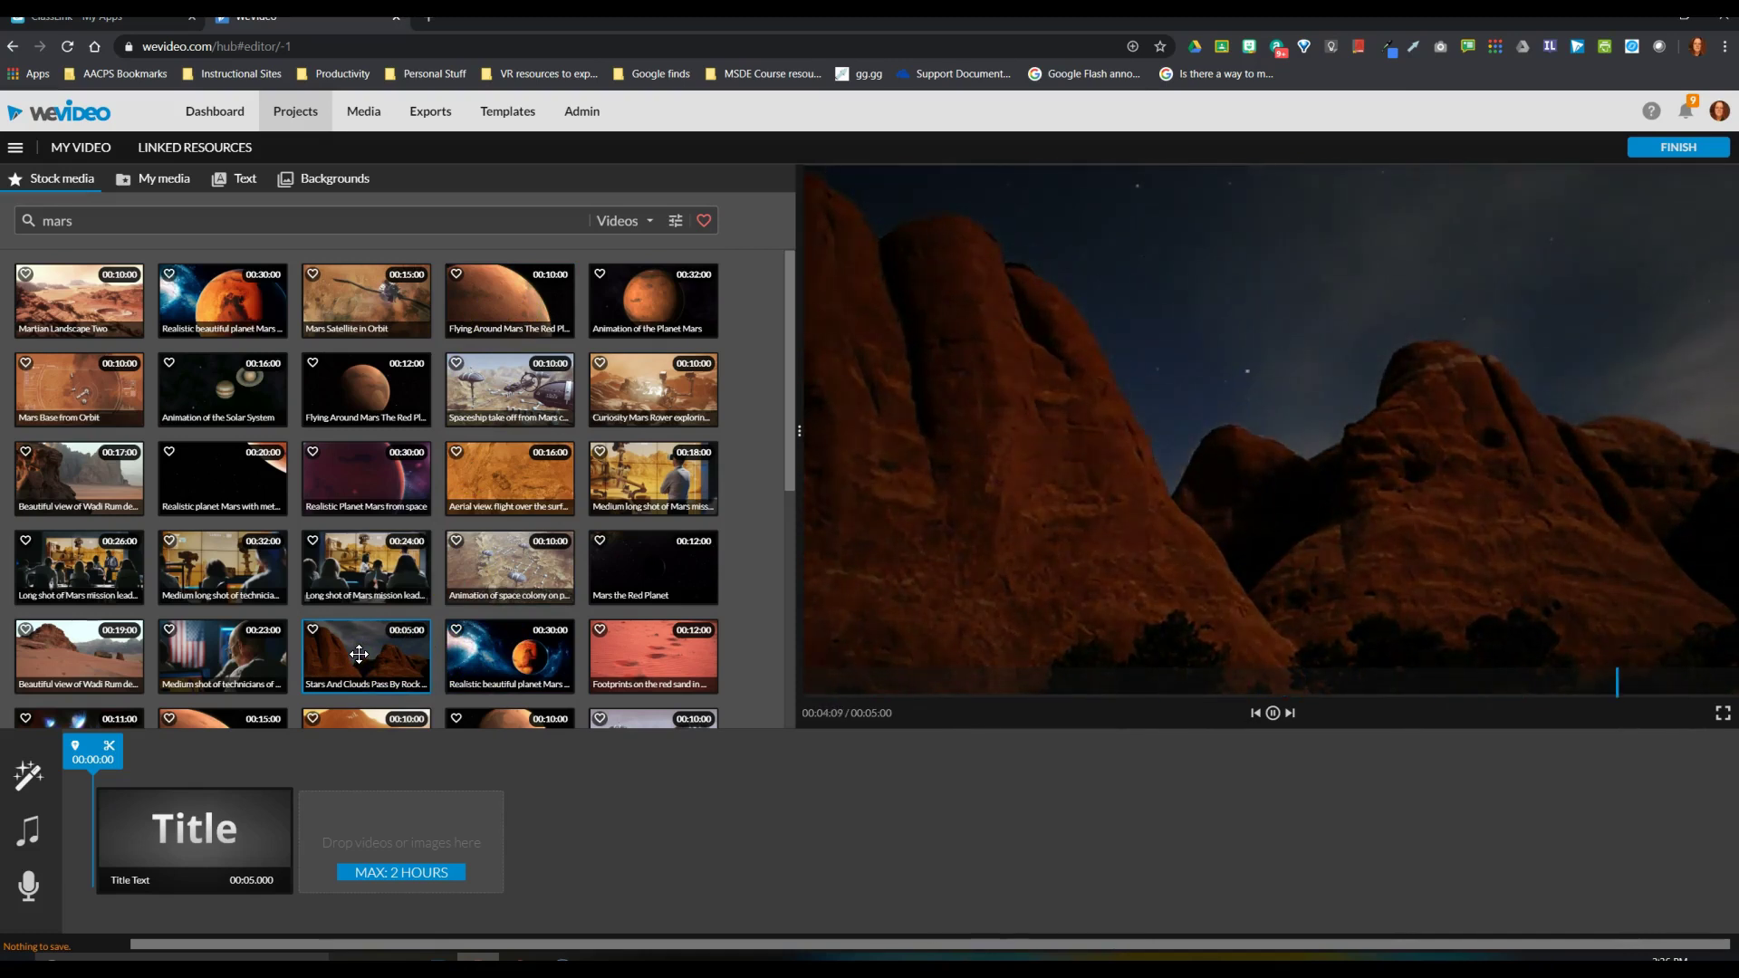
pyautogui.moveTo(358, 654); pyautogui.dragTo(386, 848)
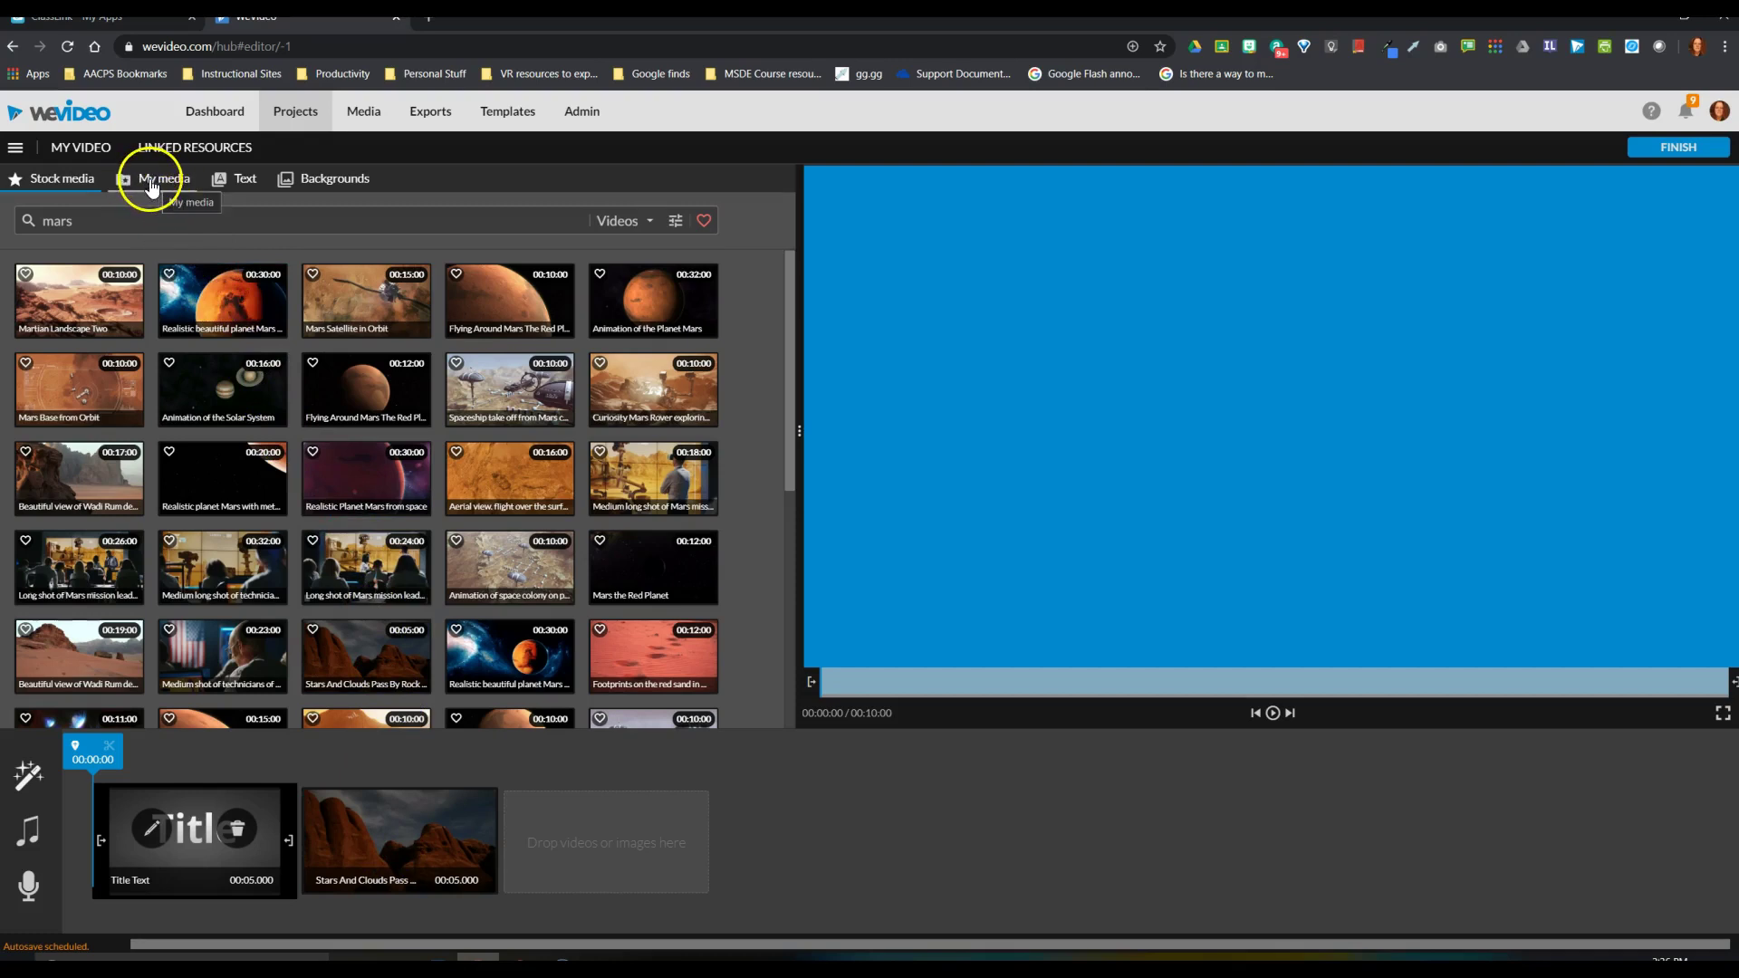
pyautogui.click(148, 185)
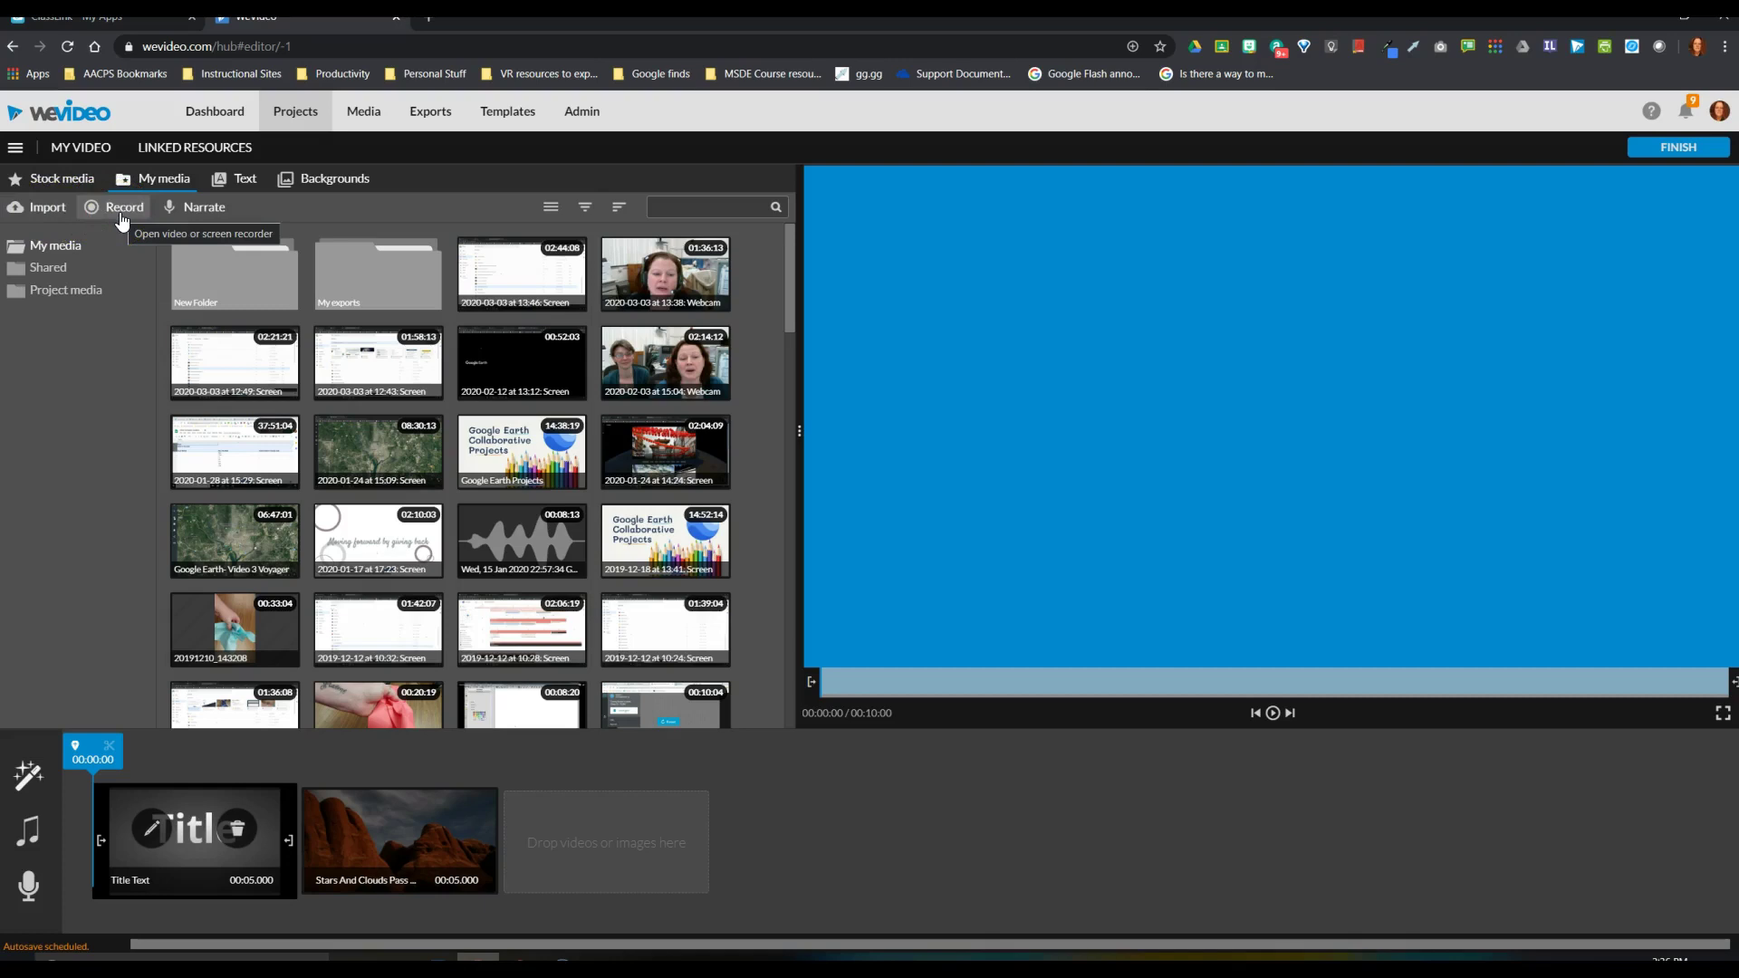
# Start importing media, browse for a file from the computer, then cancel the picker.
pyautogui.click(47, 210)
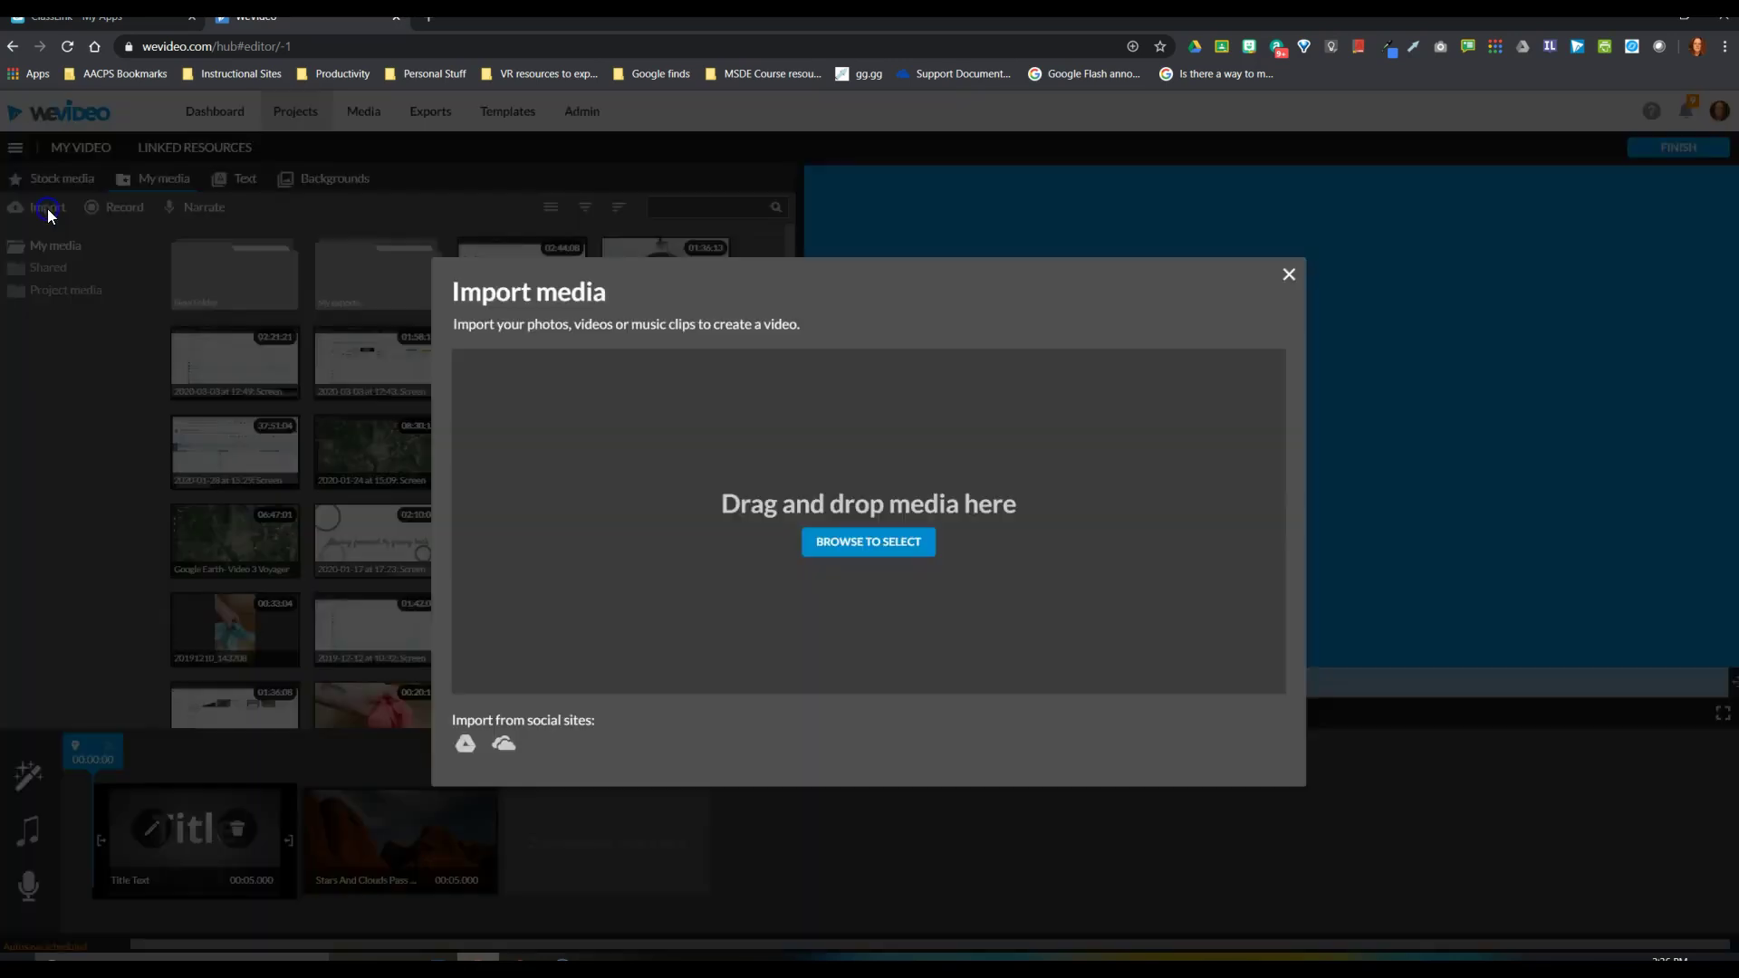
pyautogui.click(886, 552)
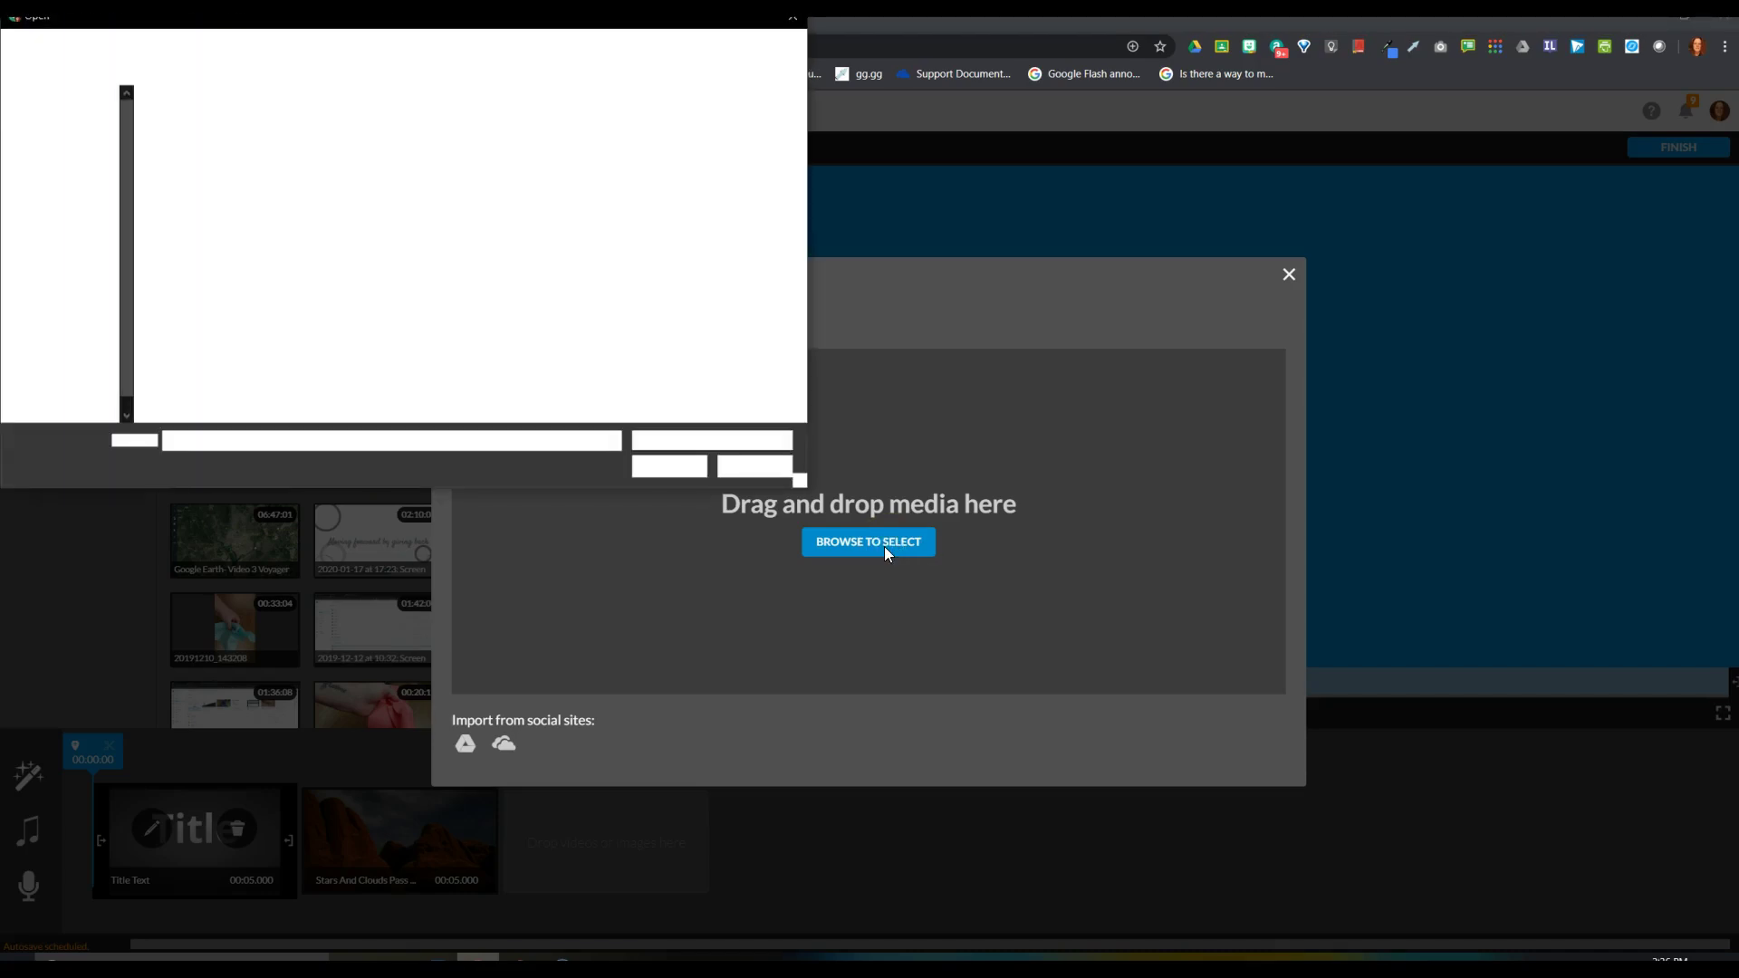
pyautogui.click(510, 349)
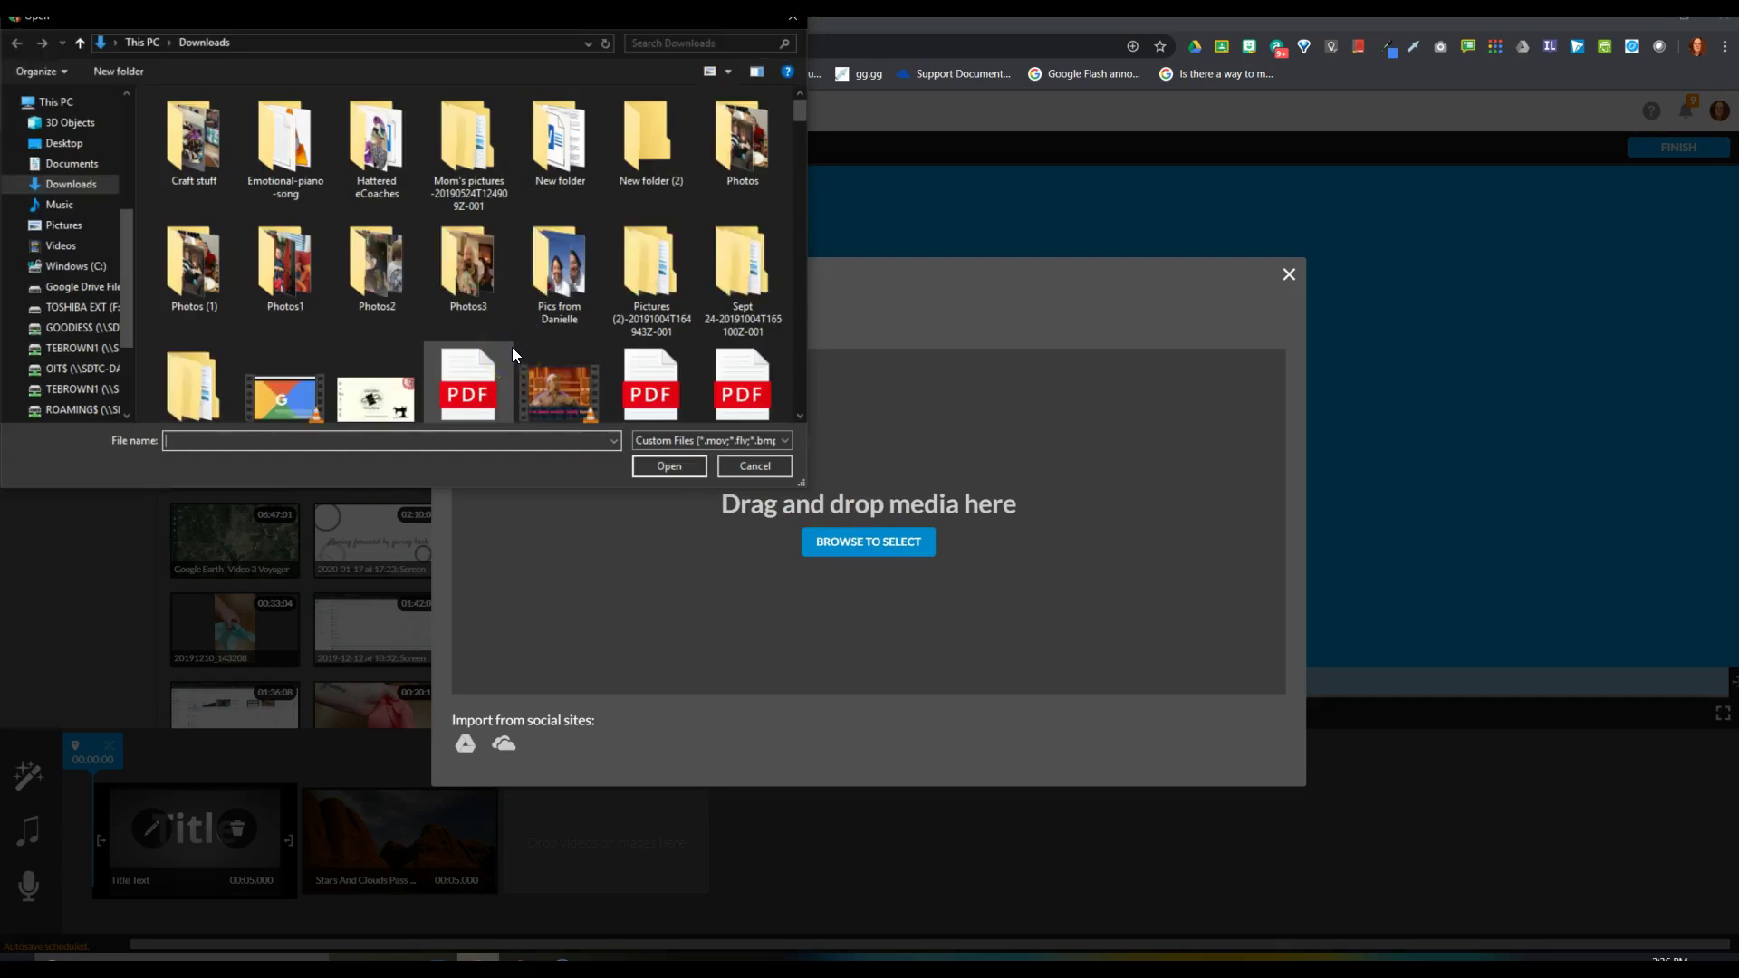
pyautogui.click(738, 466)
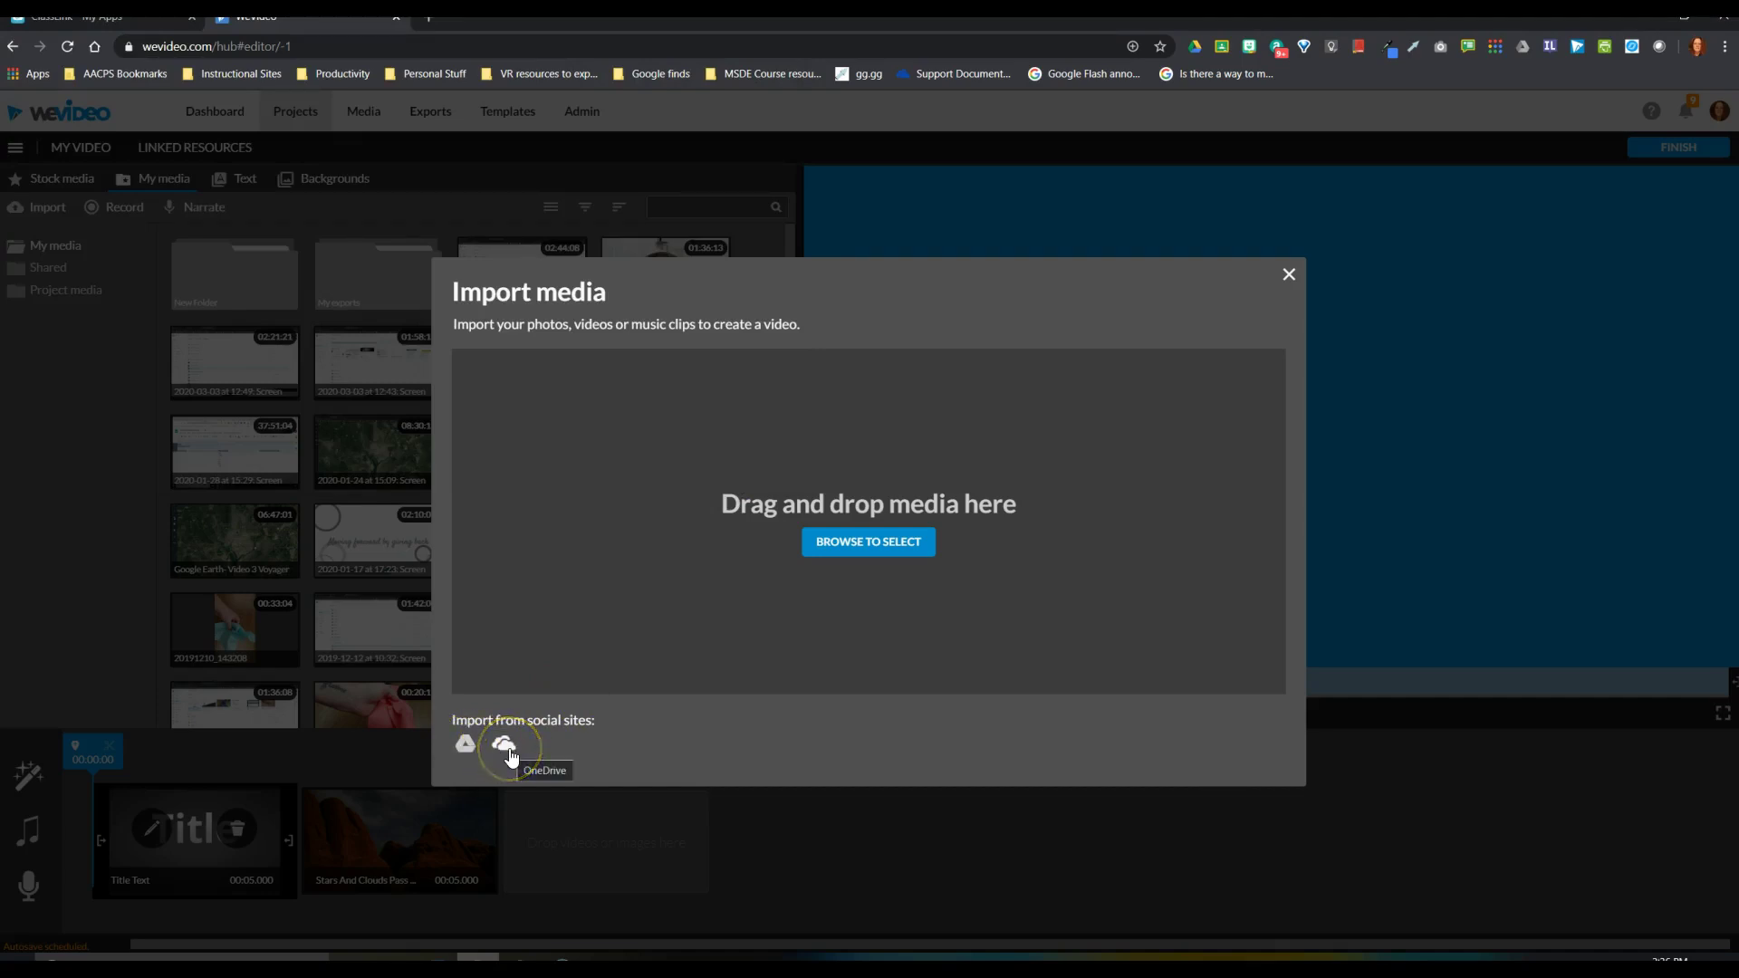
# Try importing media from Google Drive, then back out of the Drive file picker.
pyautogui.click(480, 750)
pyautogui.click(505, 748)
pyautogui.click(468, 761)
pyautogui.click(463, 748)
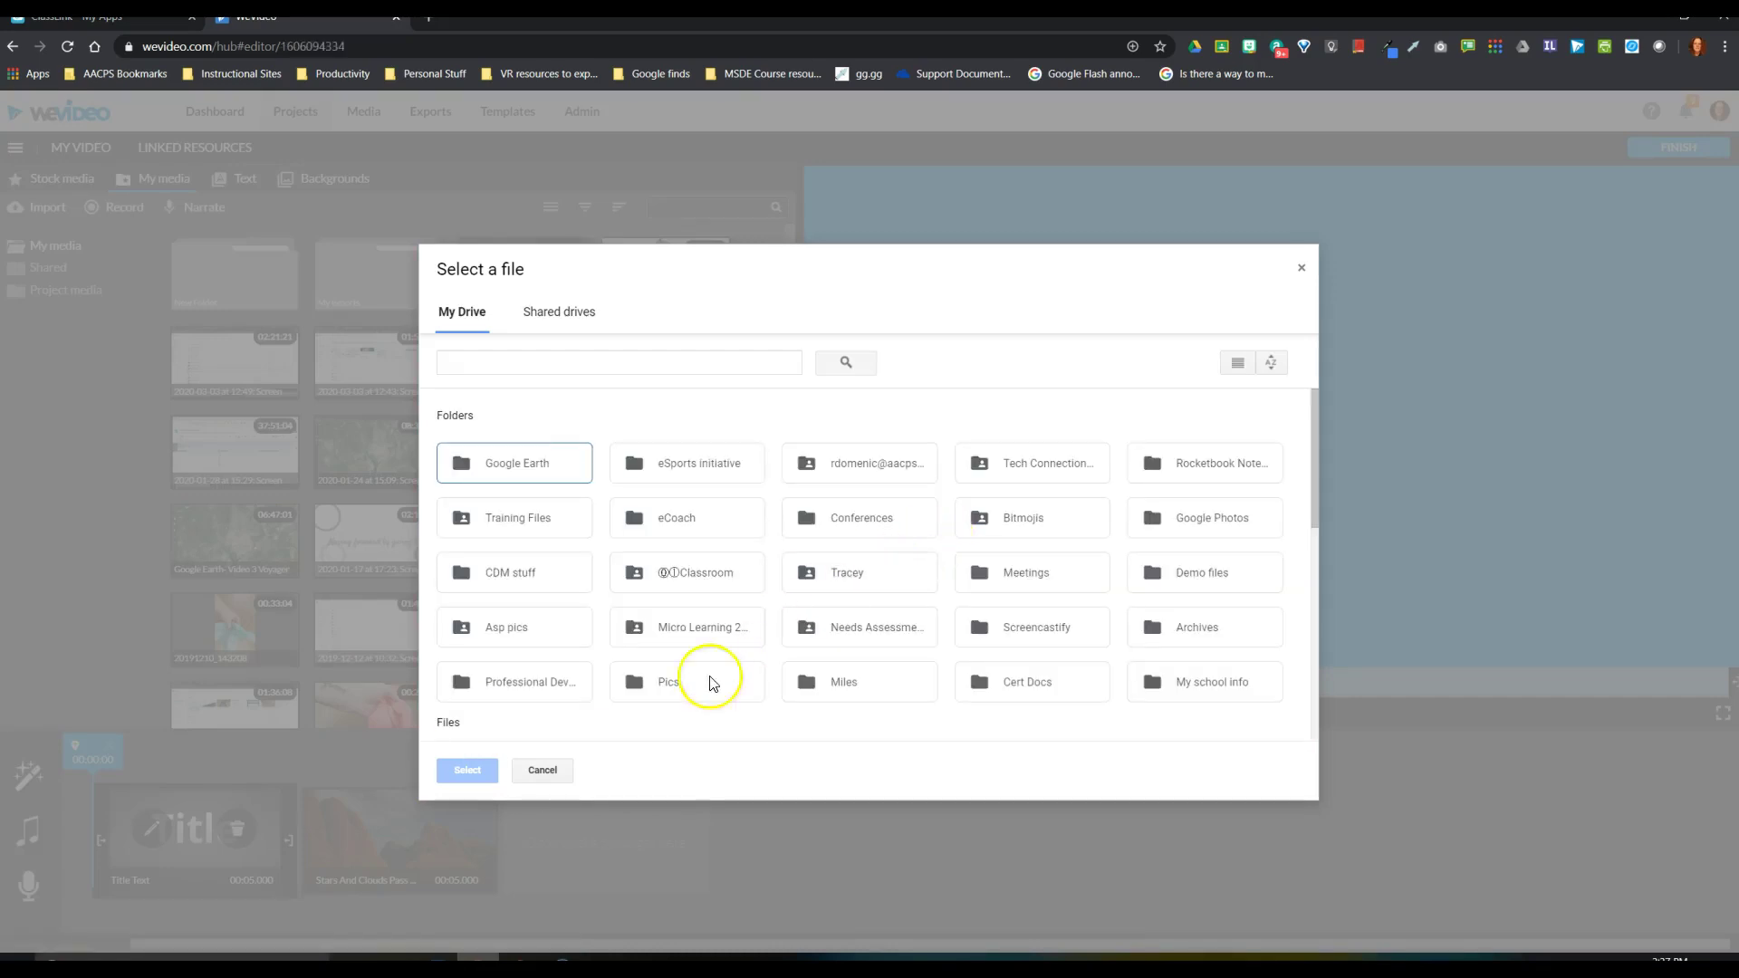
pyautogui.click(544, 776)
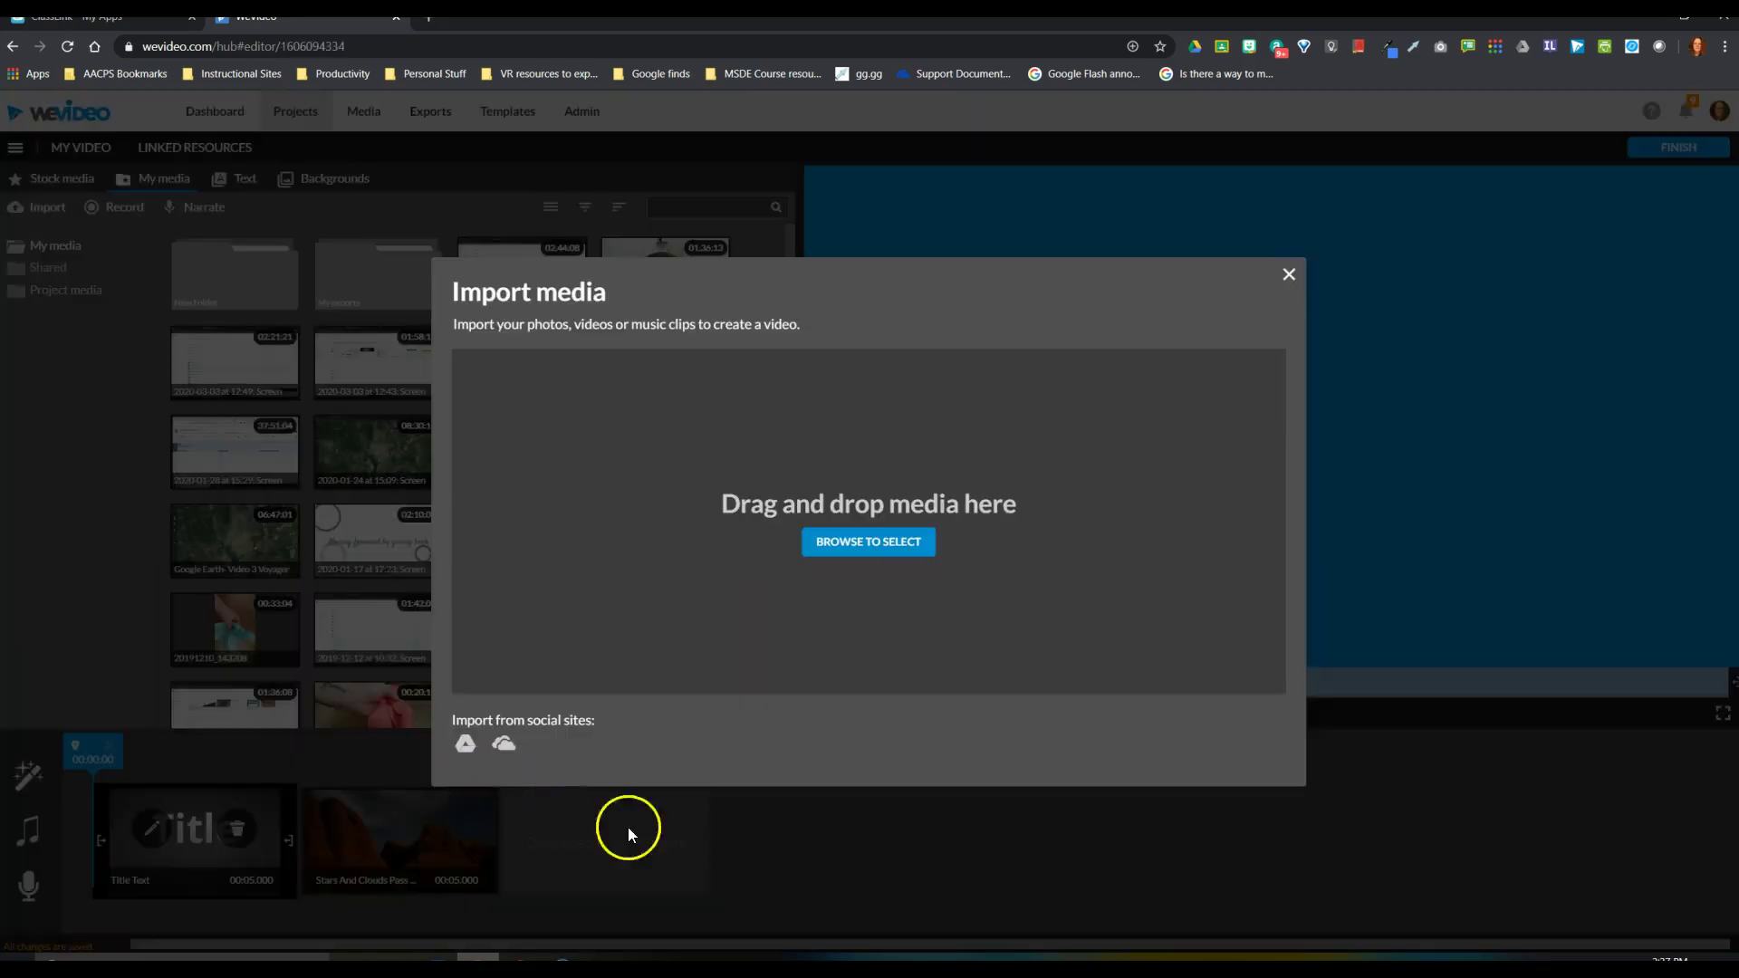
# Close the Import media dialog without importing and bring up the Record options.
pyautogui.click(1288, 273)
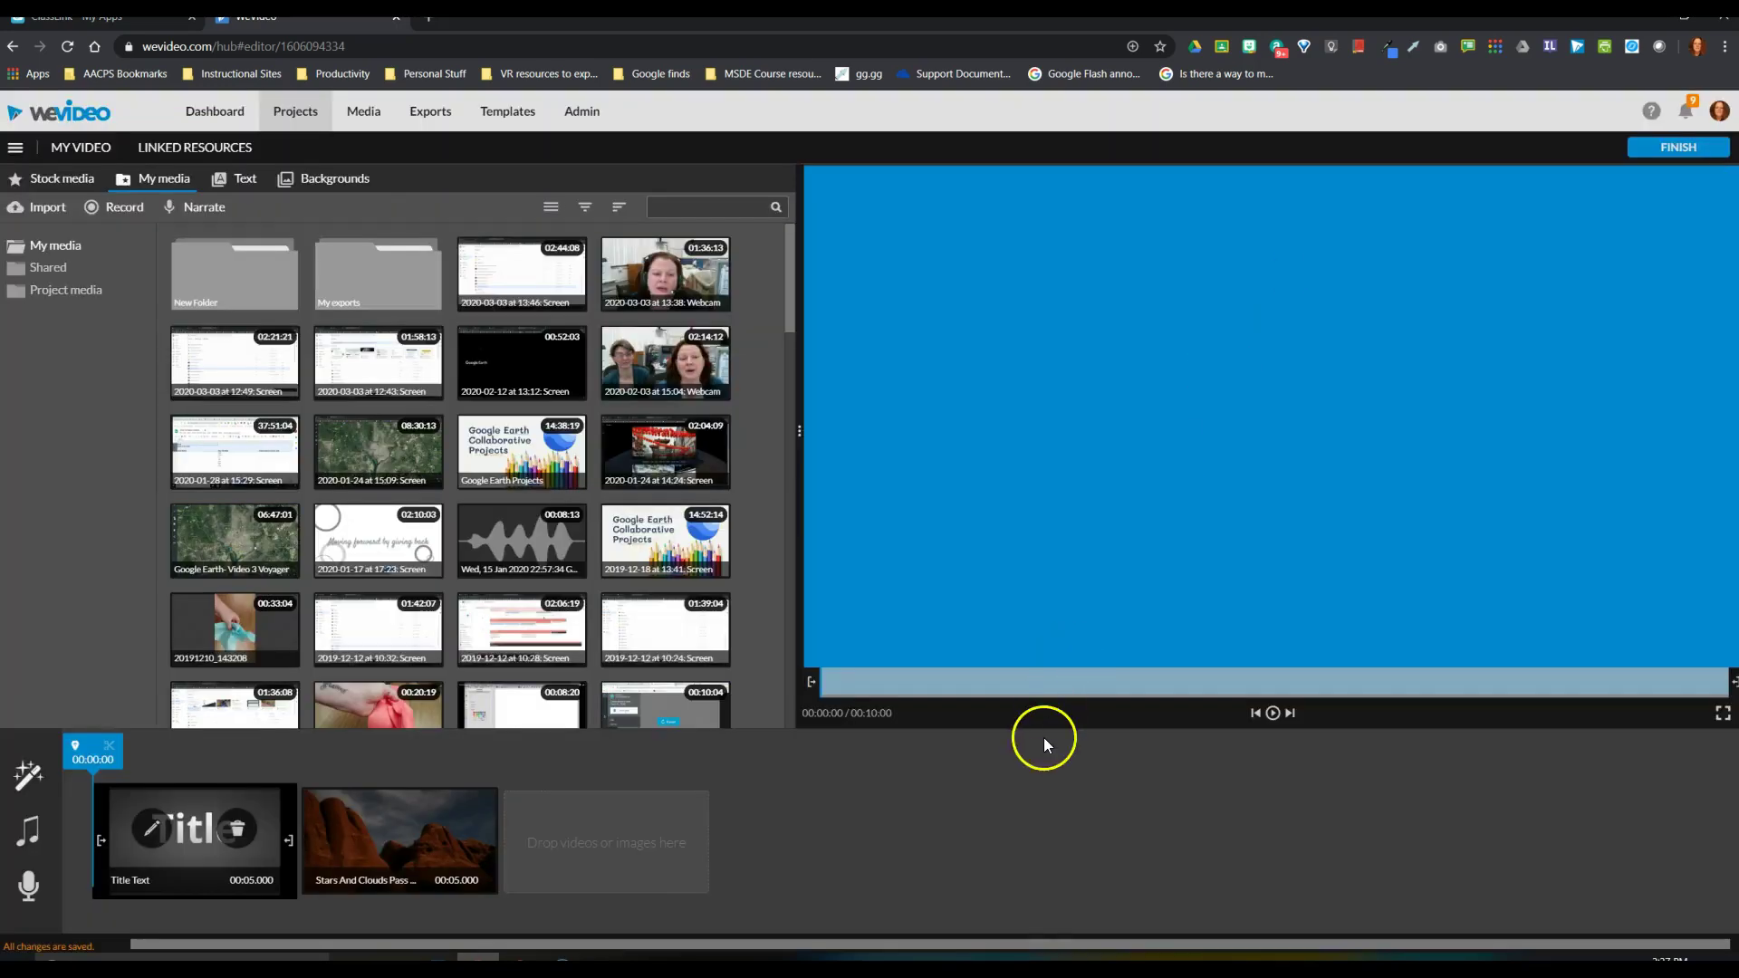
pyautogui.click(109, 212)
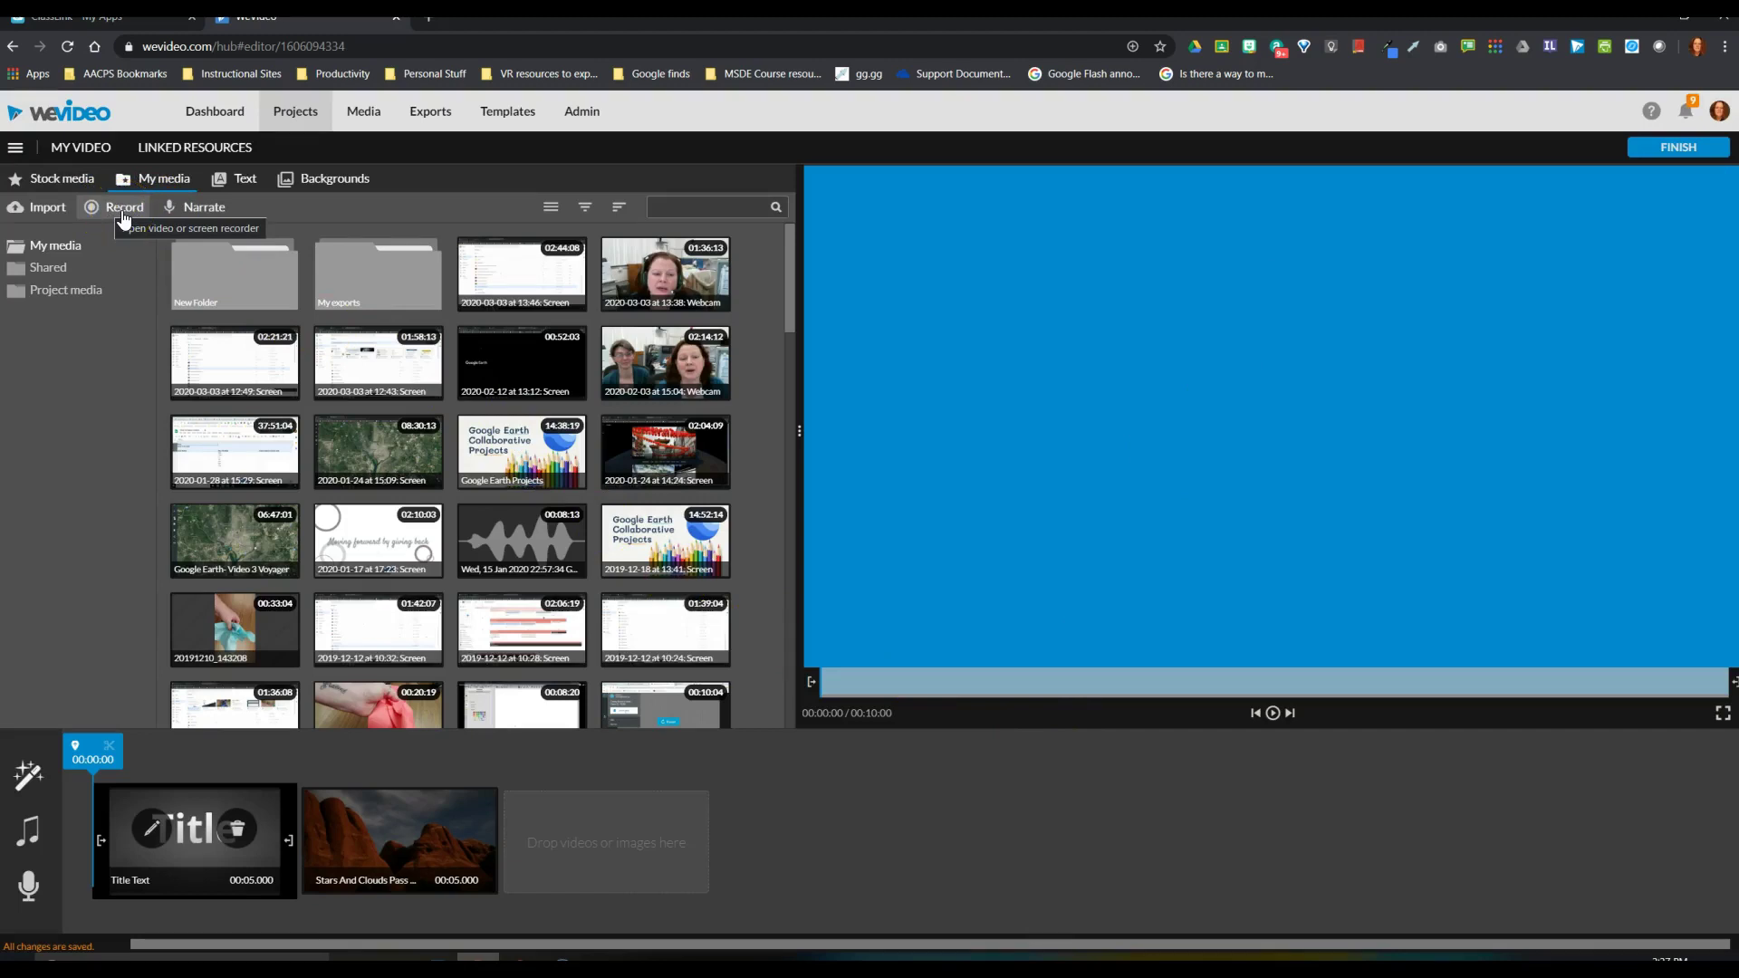
pyautogui.click(121, 212)
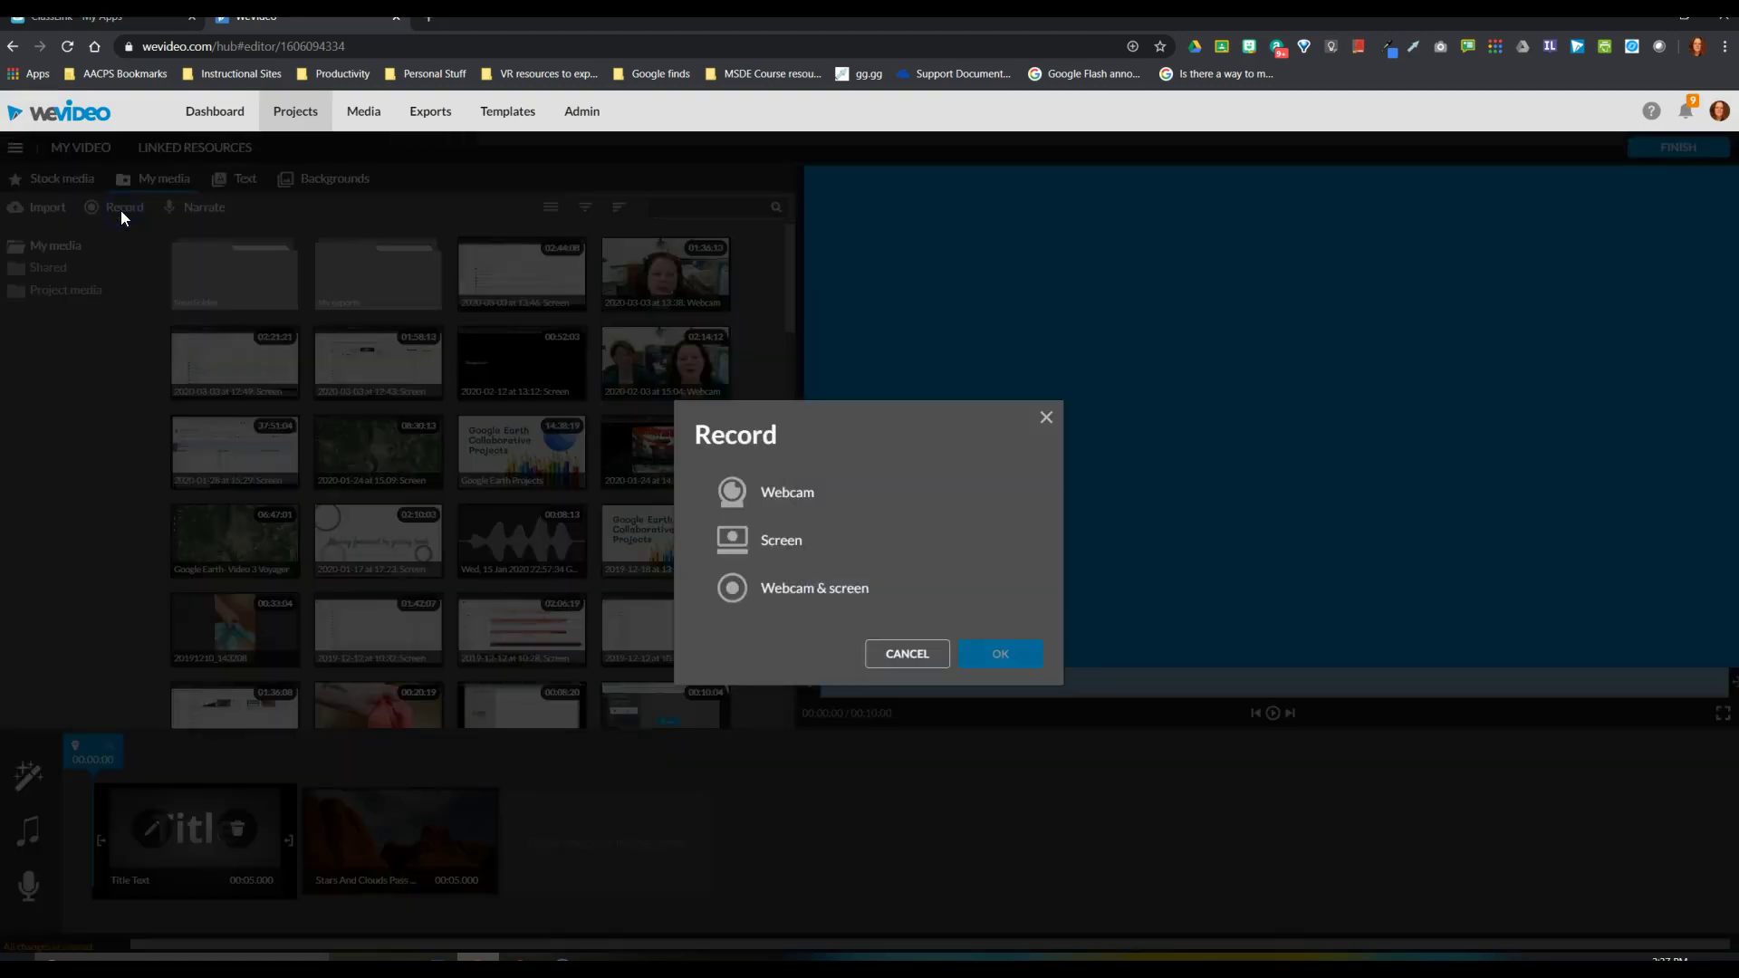
# Choose Webcam as the recording type, after briefly trying Screen.
pyautogui.click(787, 498)
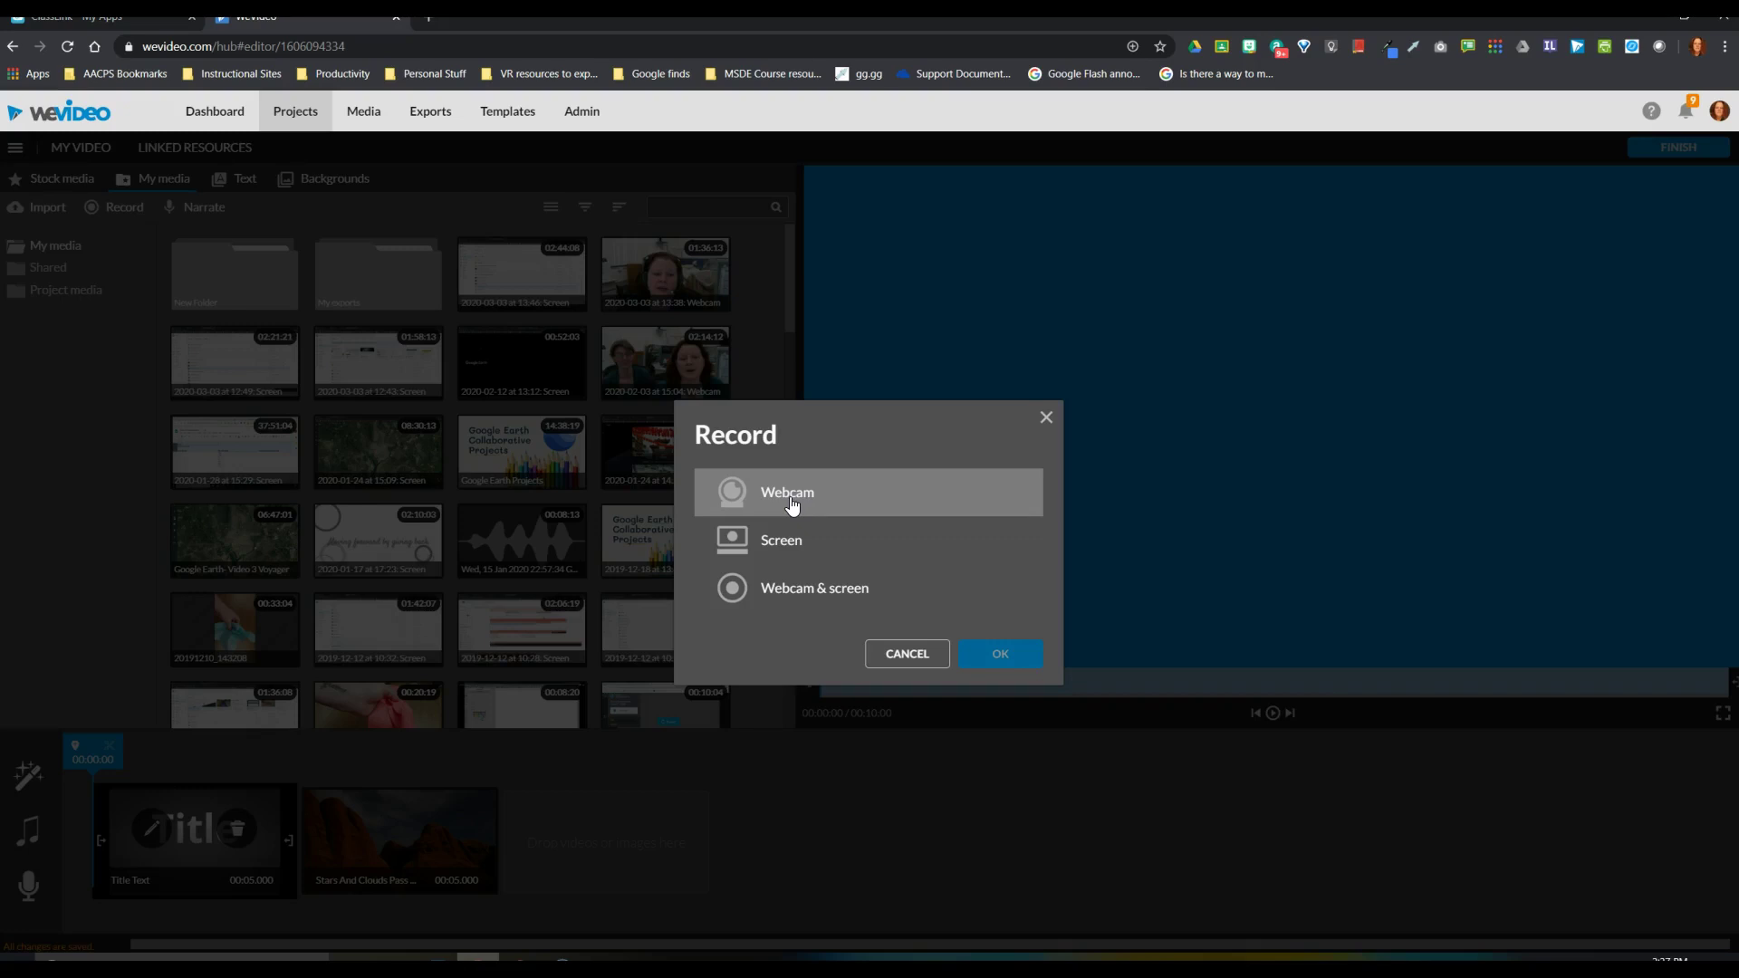
pyautogui.click(784, 543)
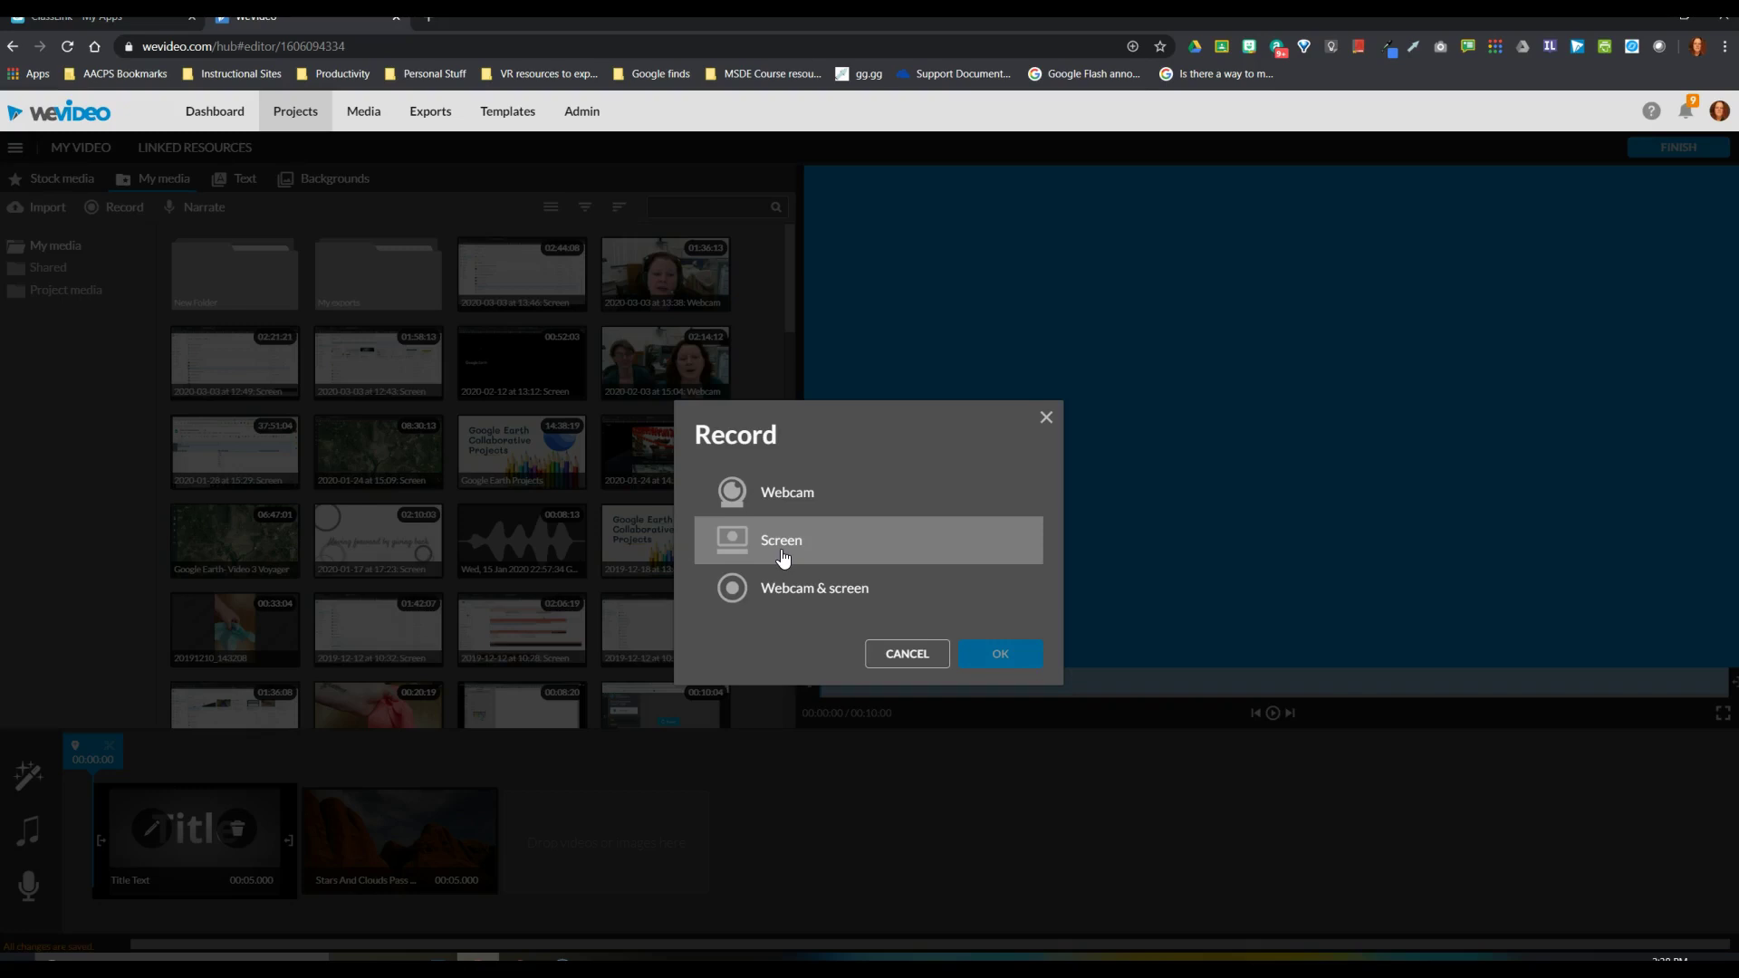
pyautogui.click(786, 498)
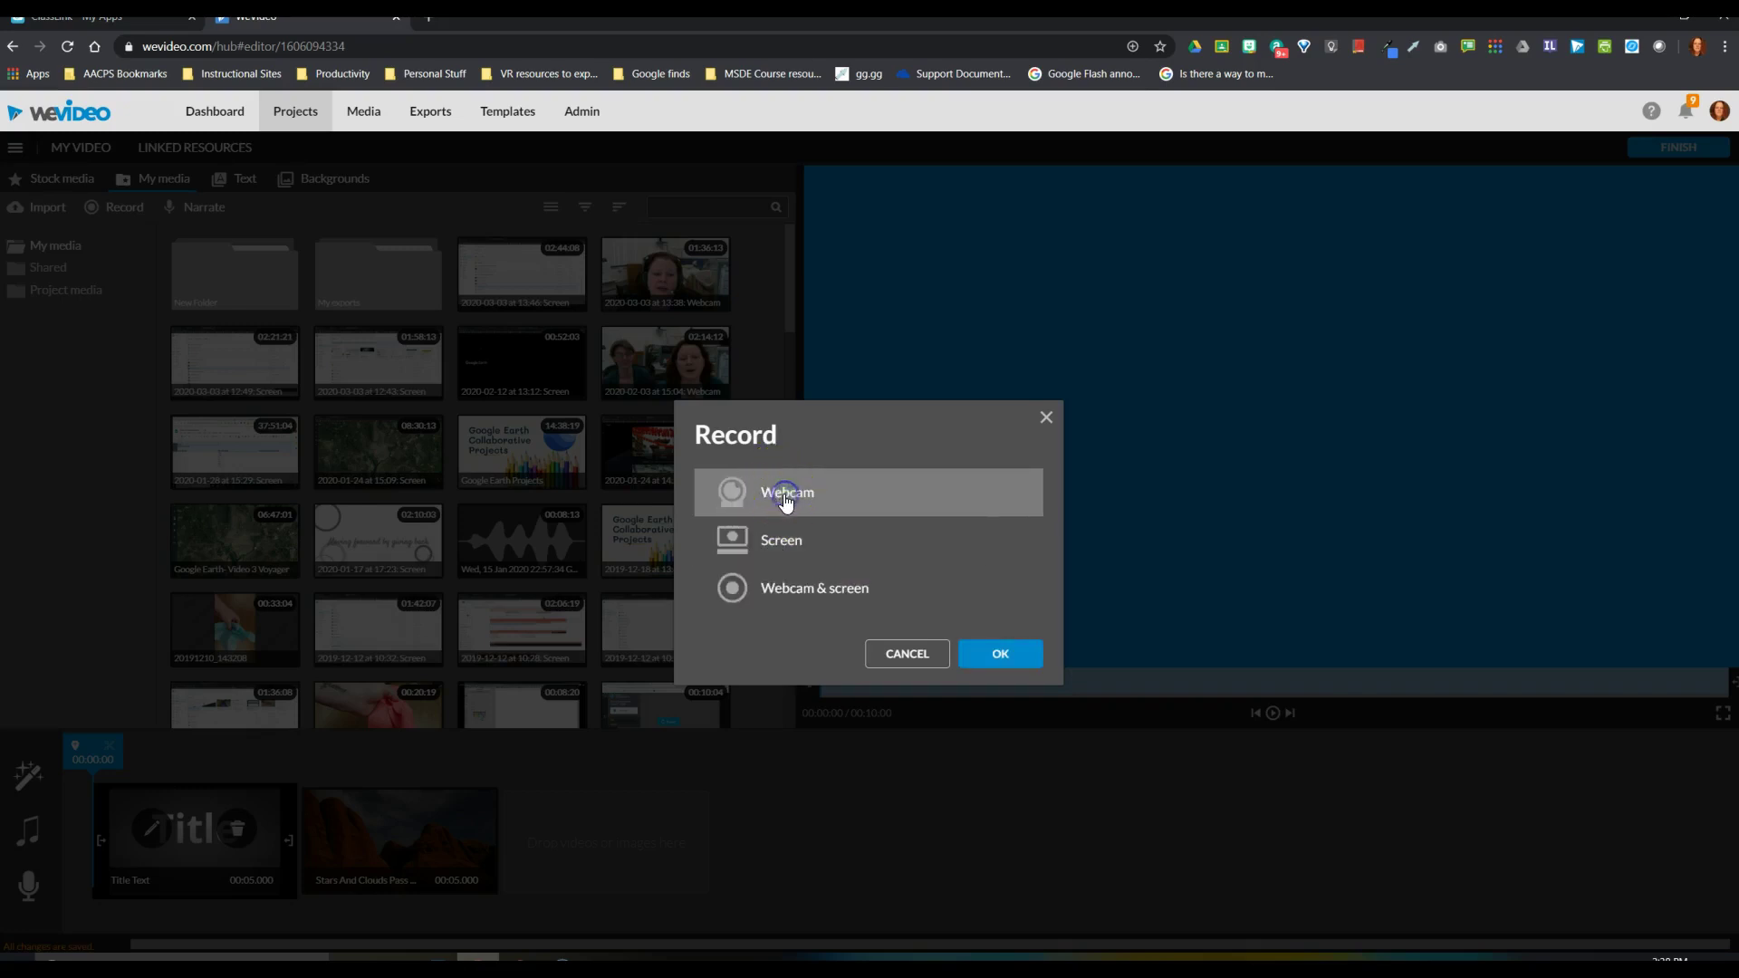
# Confirm webcam recording, then record a short take and stop it.
pyautogui.click(1001, 654)
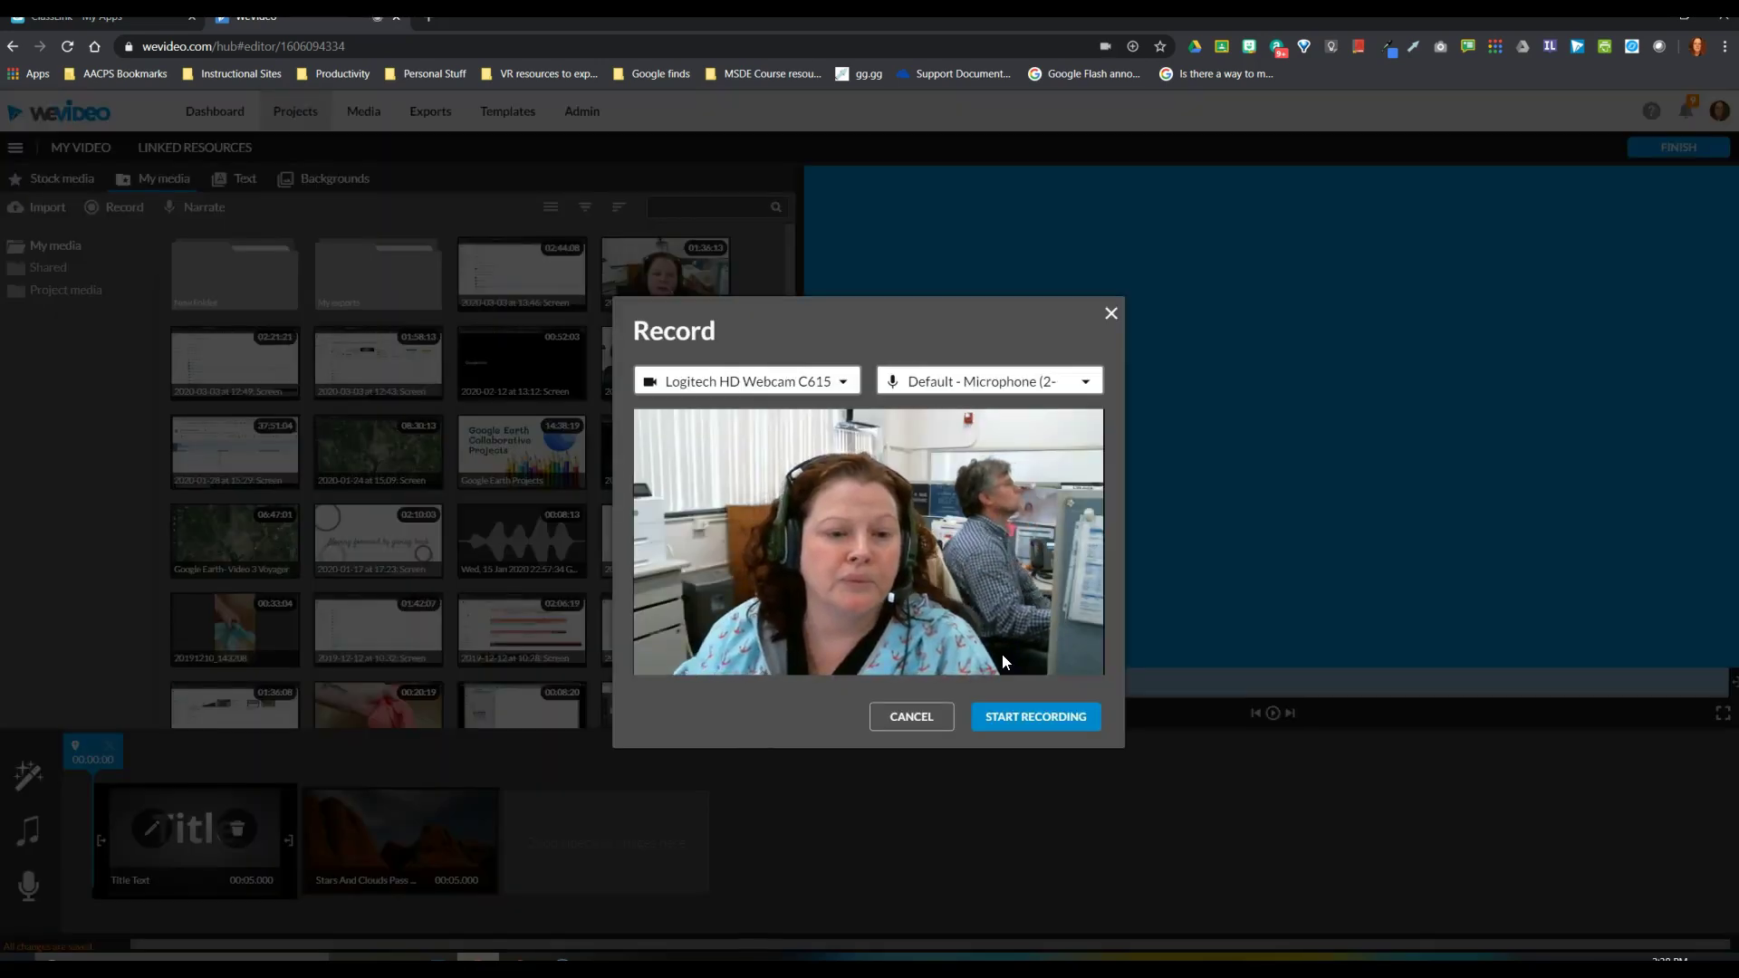
pyautogui.click(1059, 706)
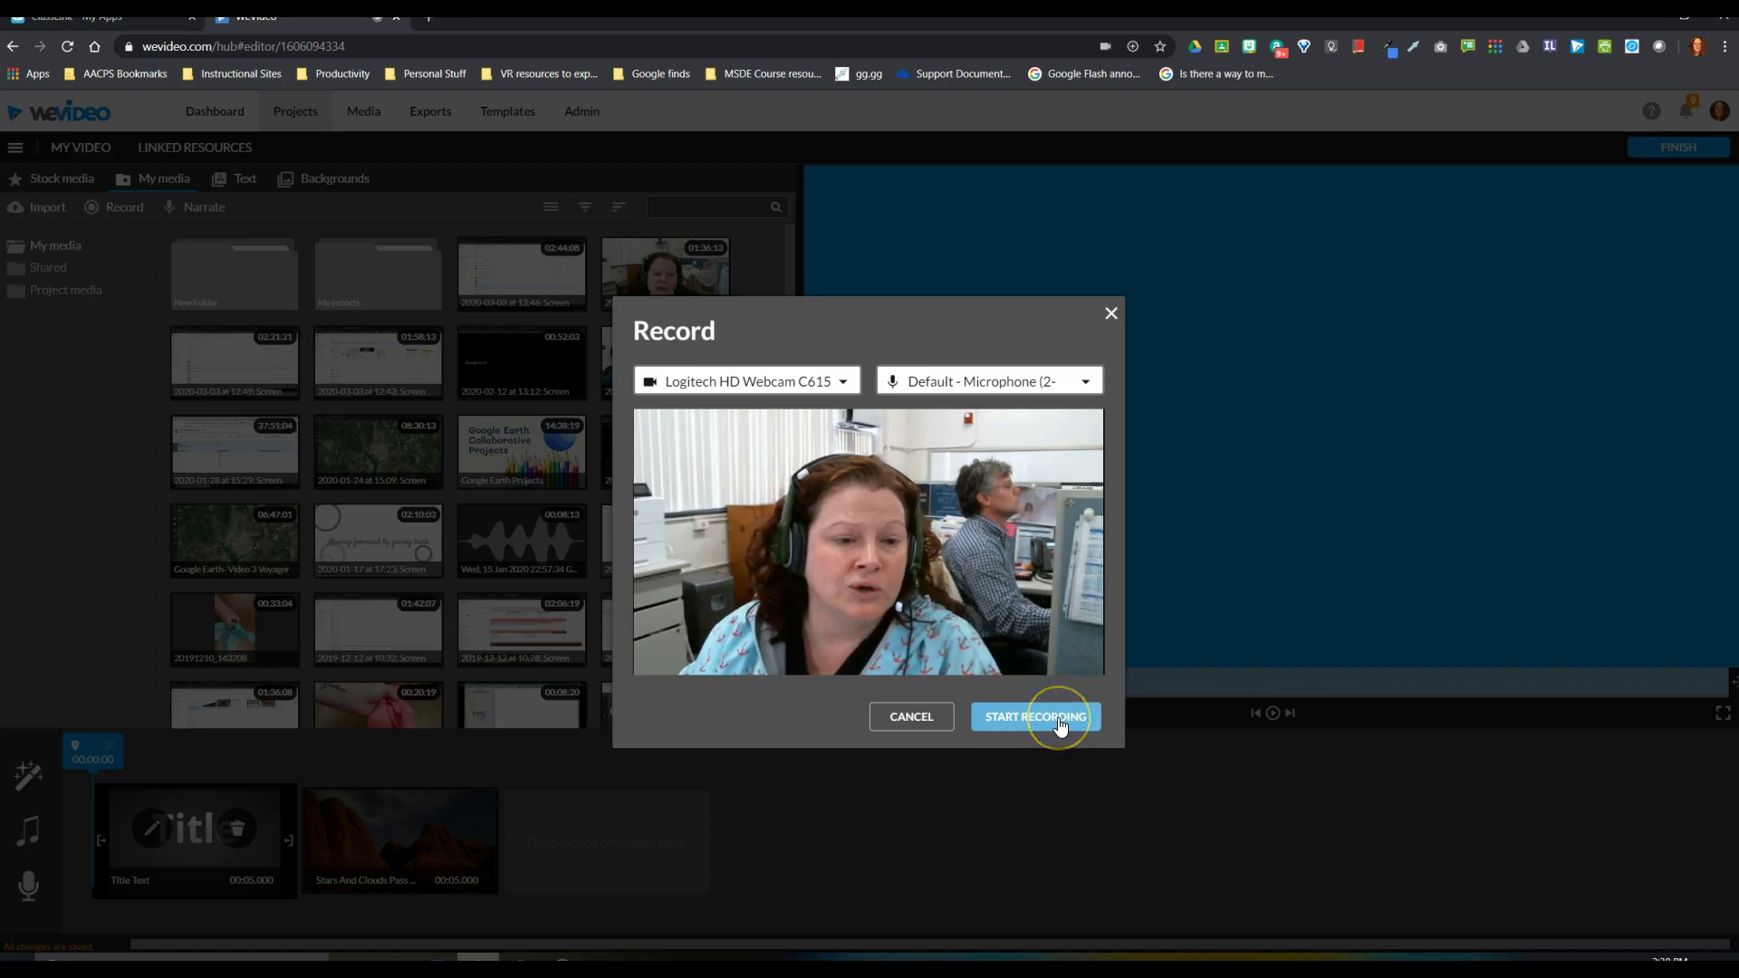
pyautogui.click(948, 455)
pyautogui.click(971, 381)
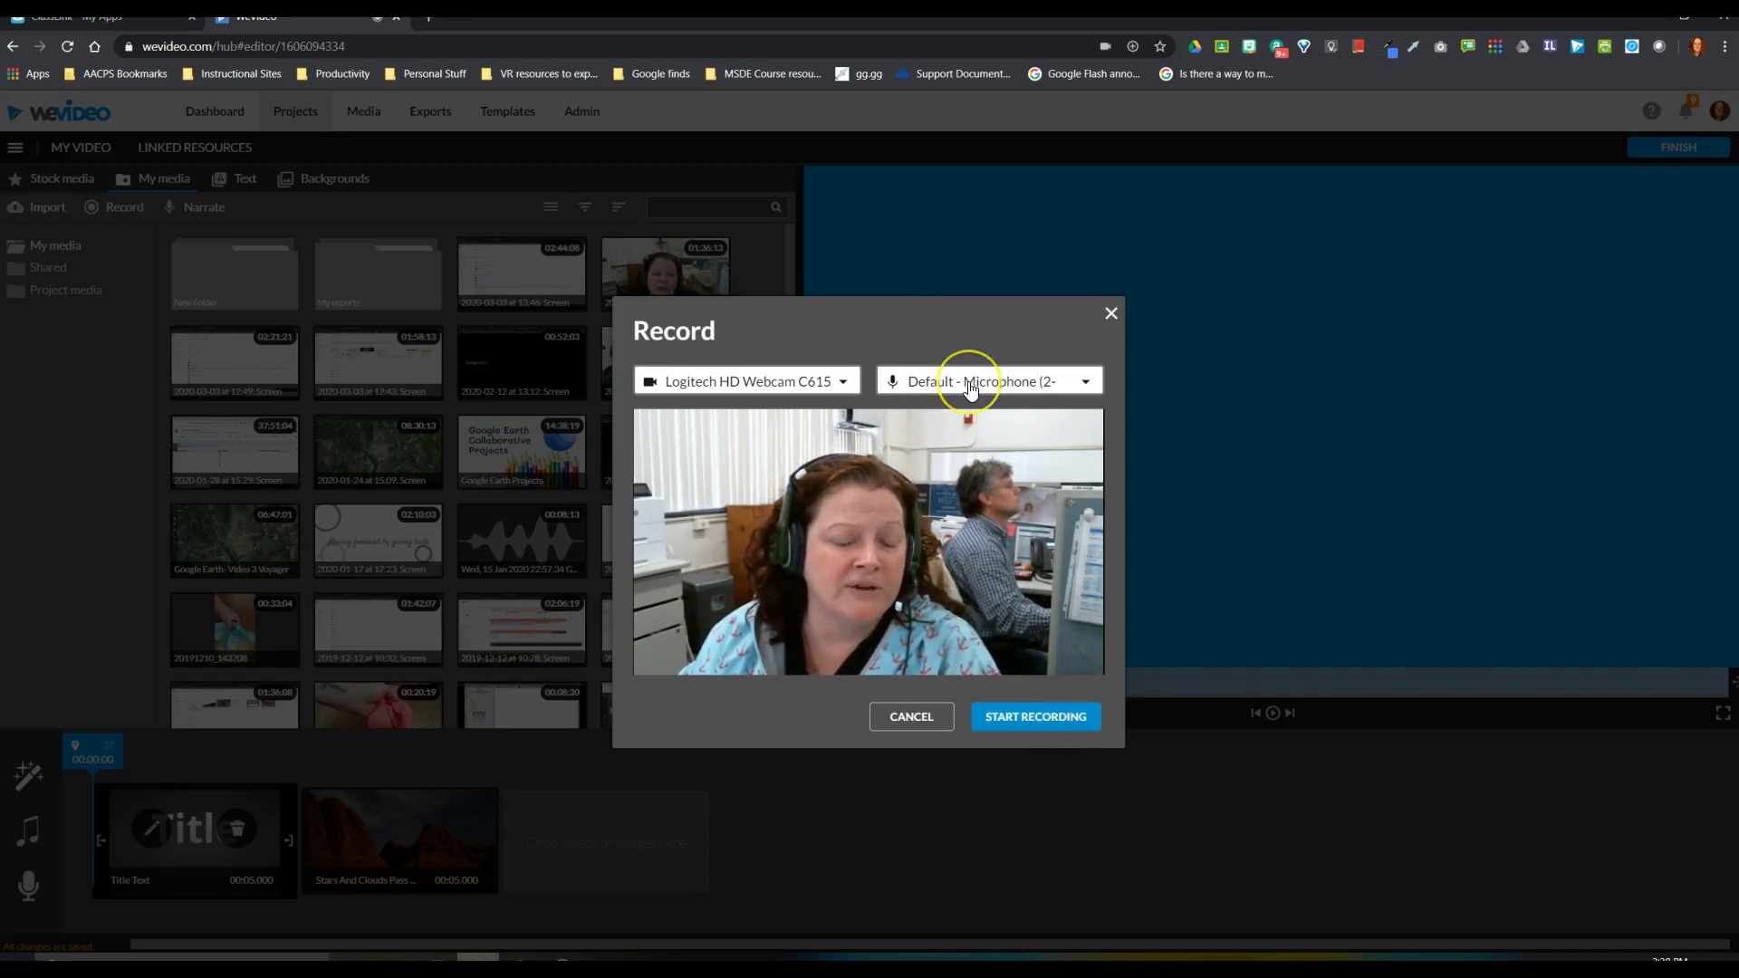
pyautogui.click(1029, 715)
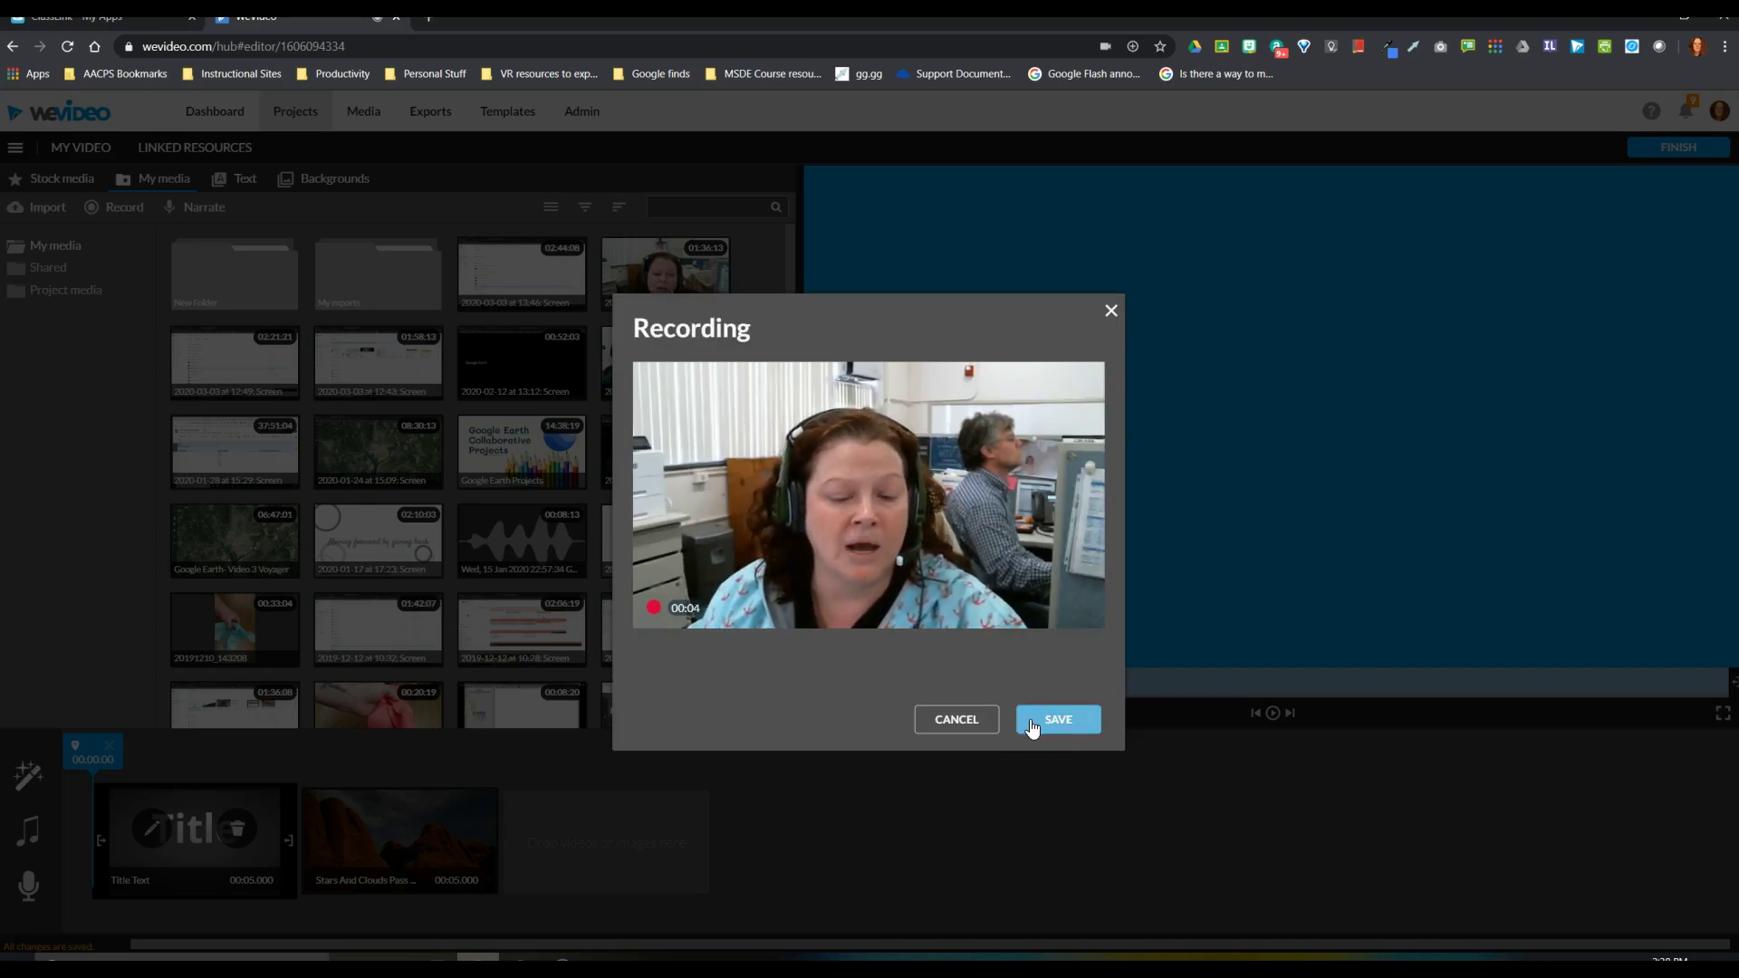
pyautogui.click(1055, 725)
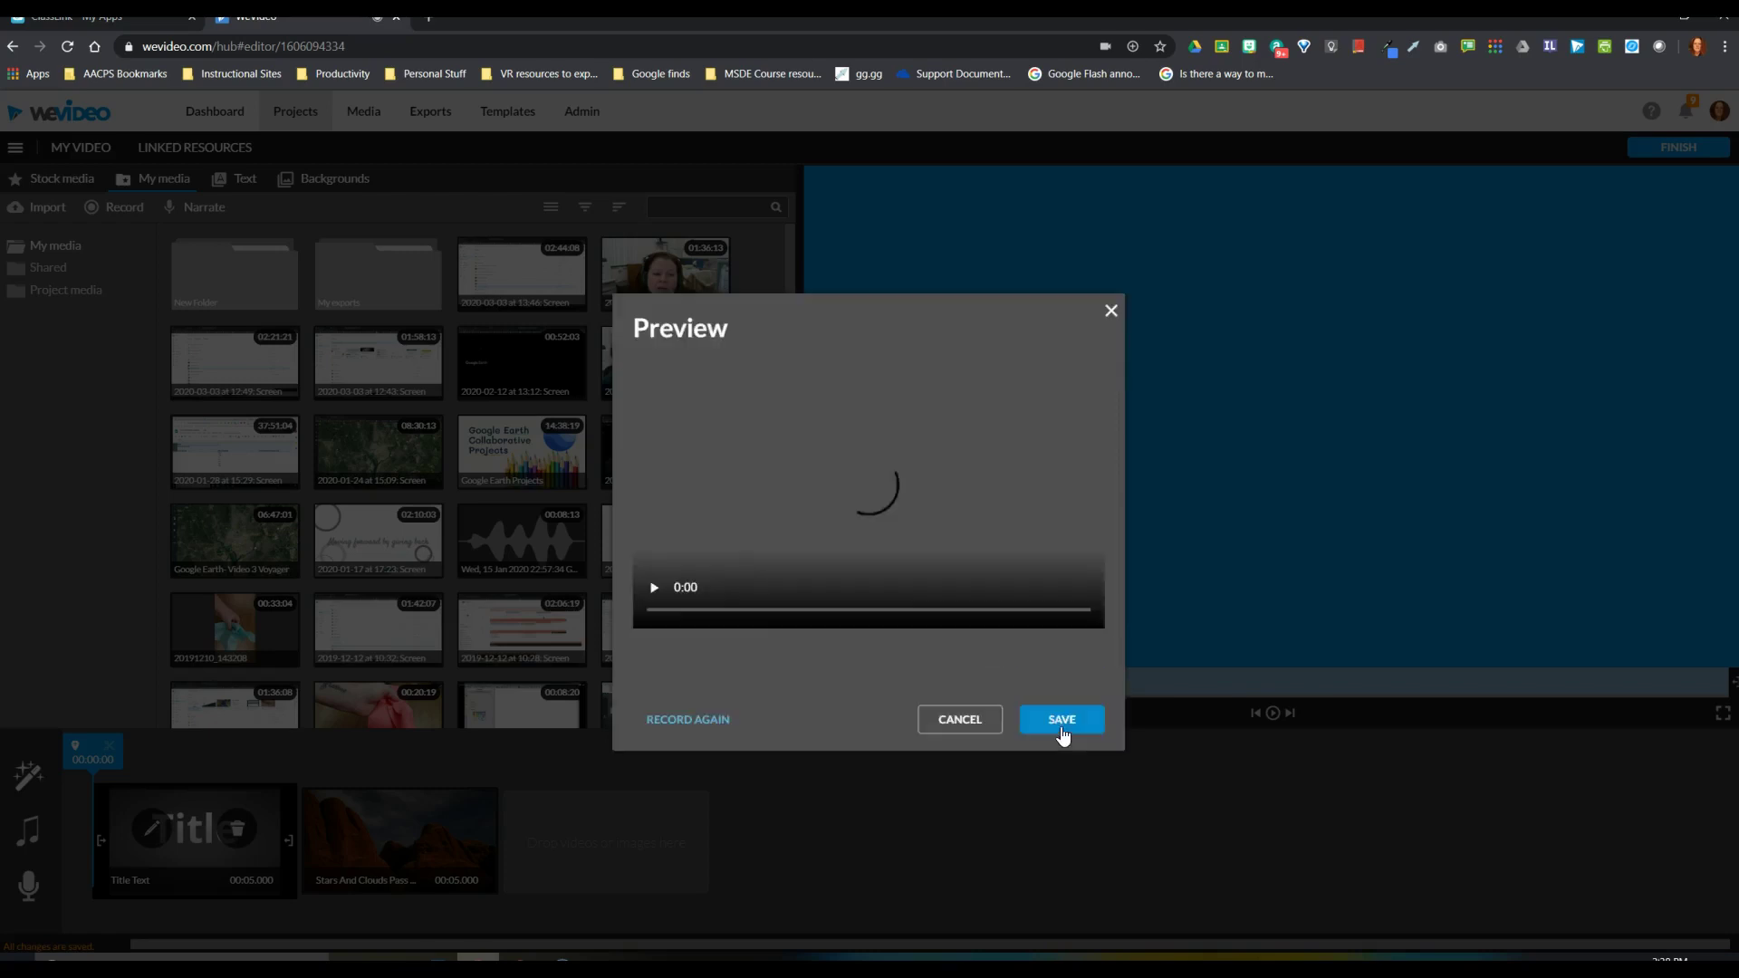
# Play and pause the recorded take, then save it to My media.
pyautogui.click(653, 592)
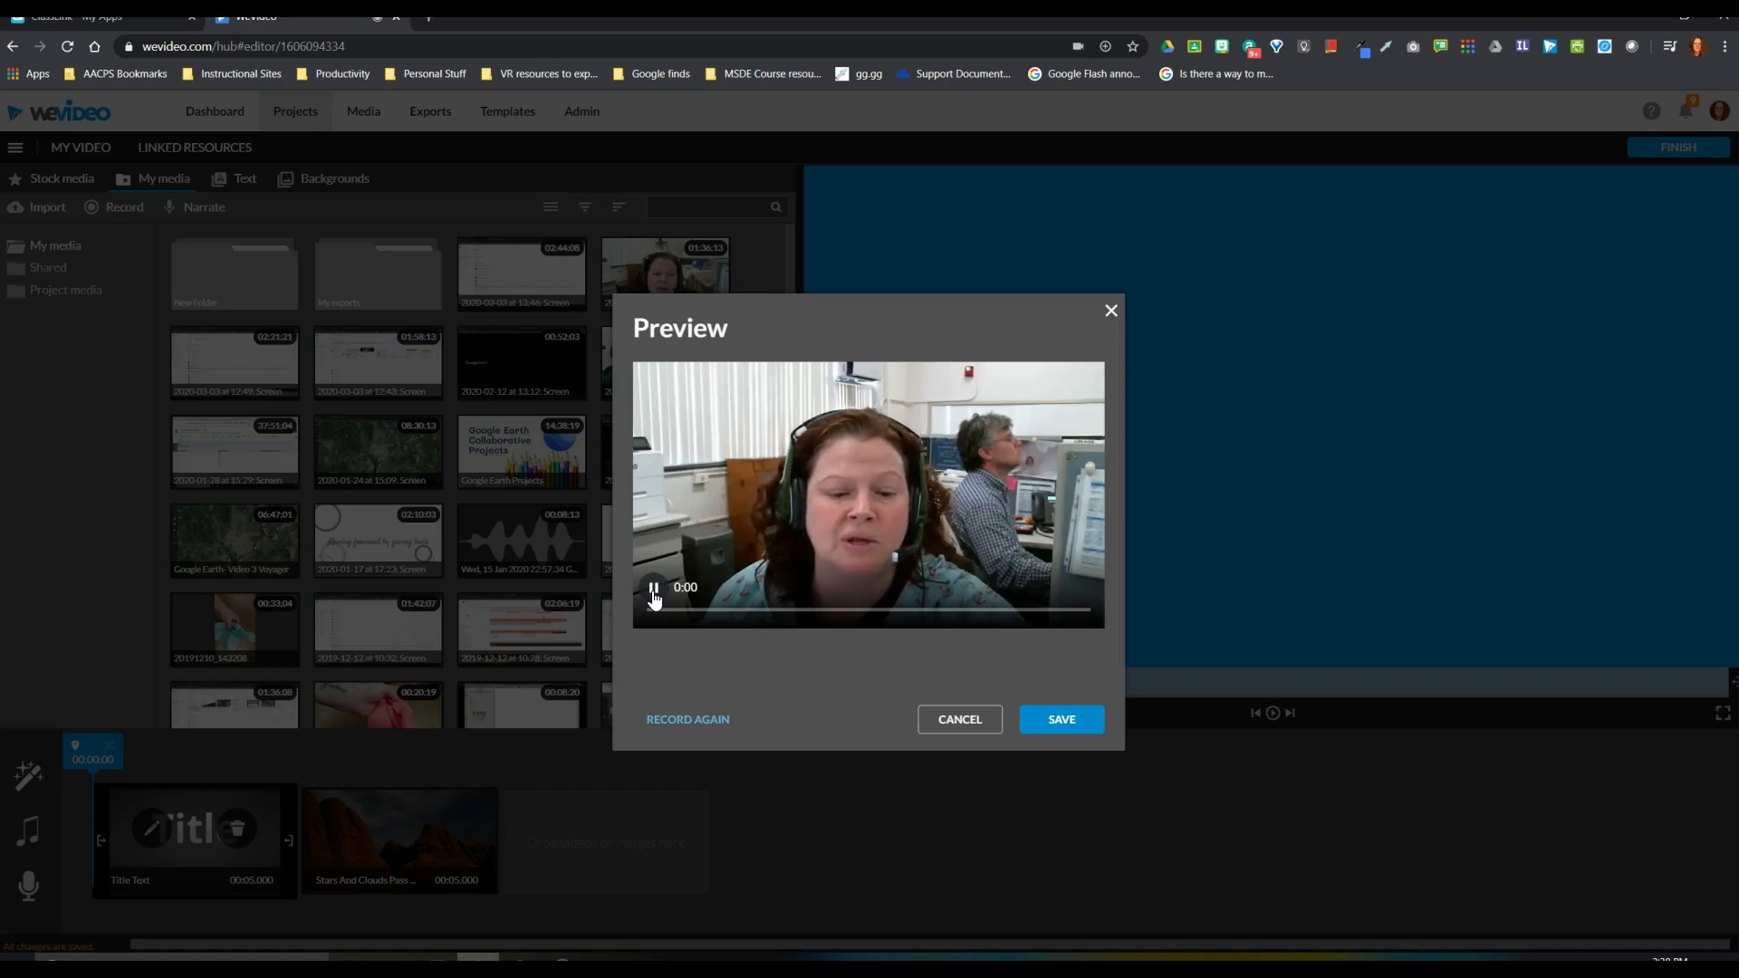
pyautogui.click(653, 591)
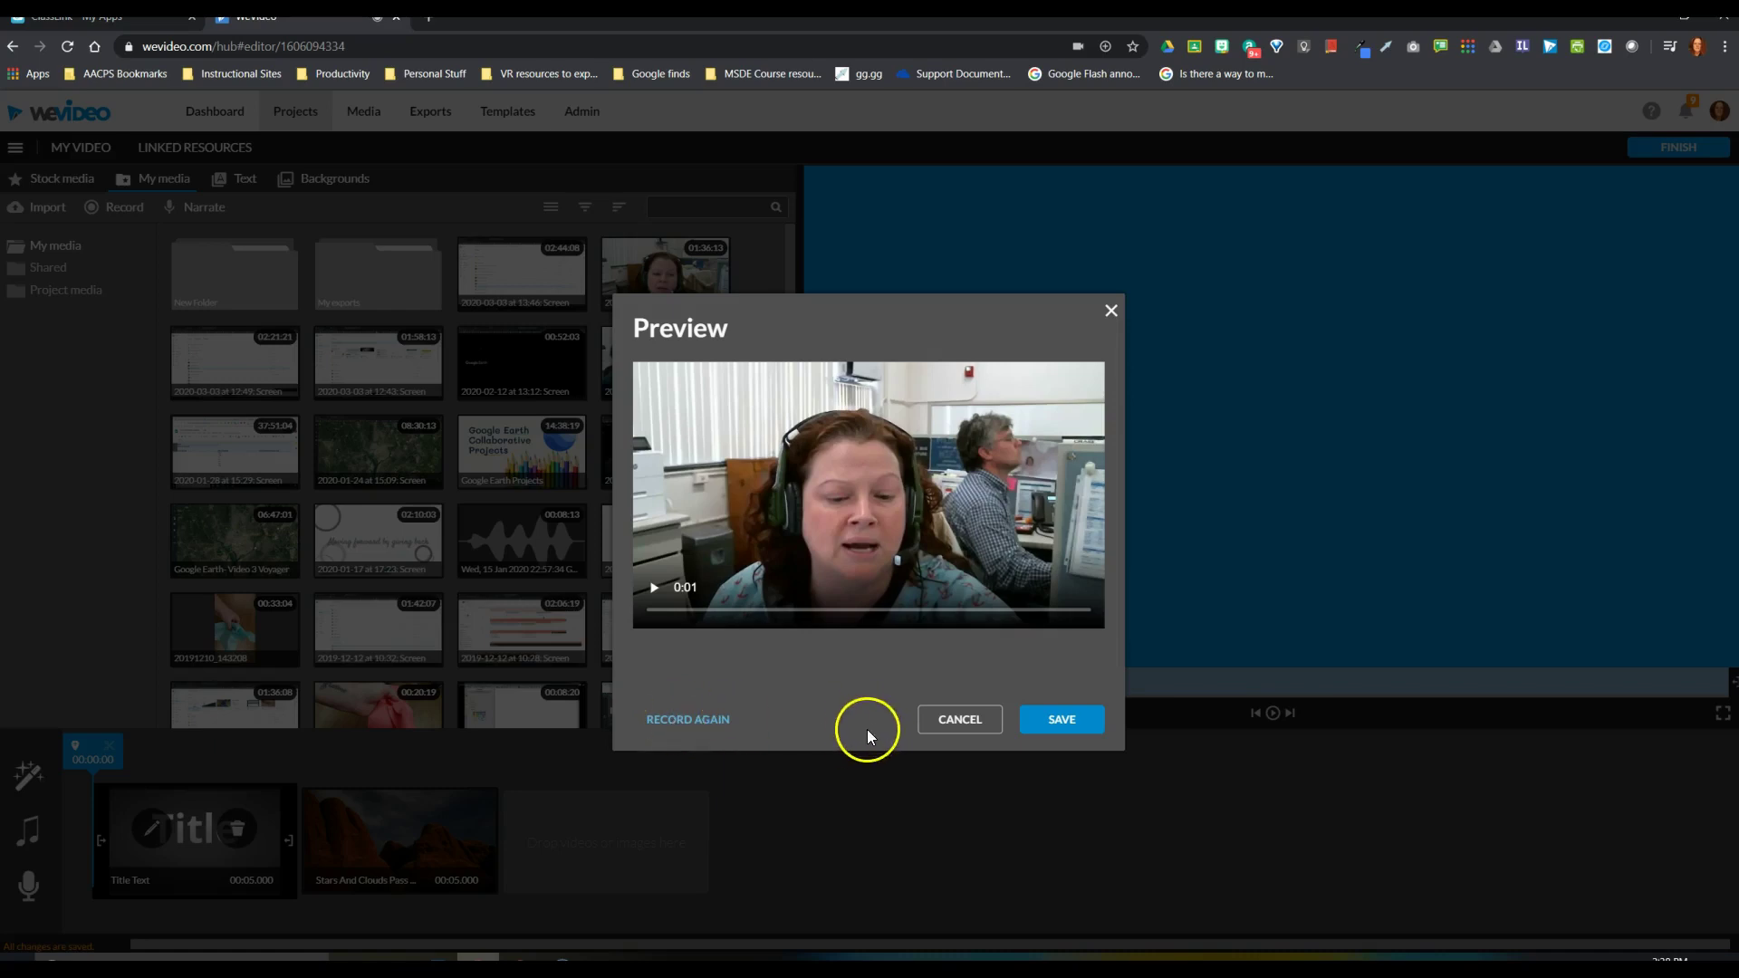
pyautogui.click(1053, 721)
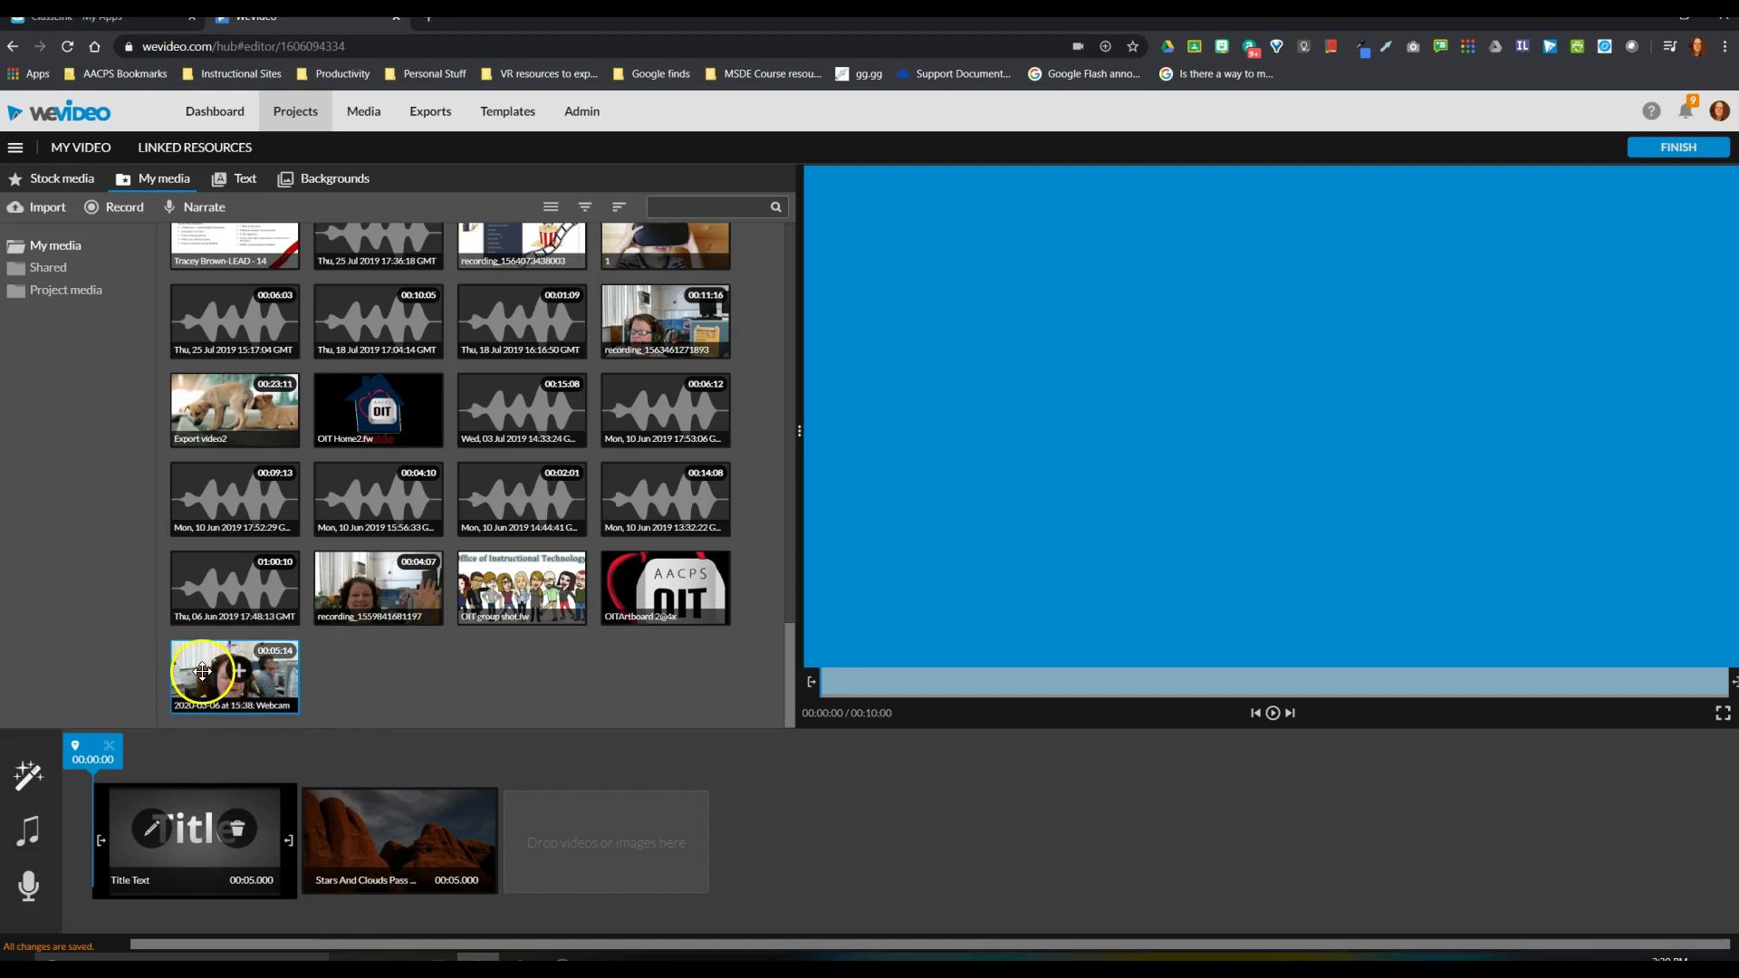
# Drag the 5:14 webcam recording from My media into the third storyboard slot.
pyautogui.moveTo(199, 707); pyautogui.dragTo(570, 844)
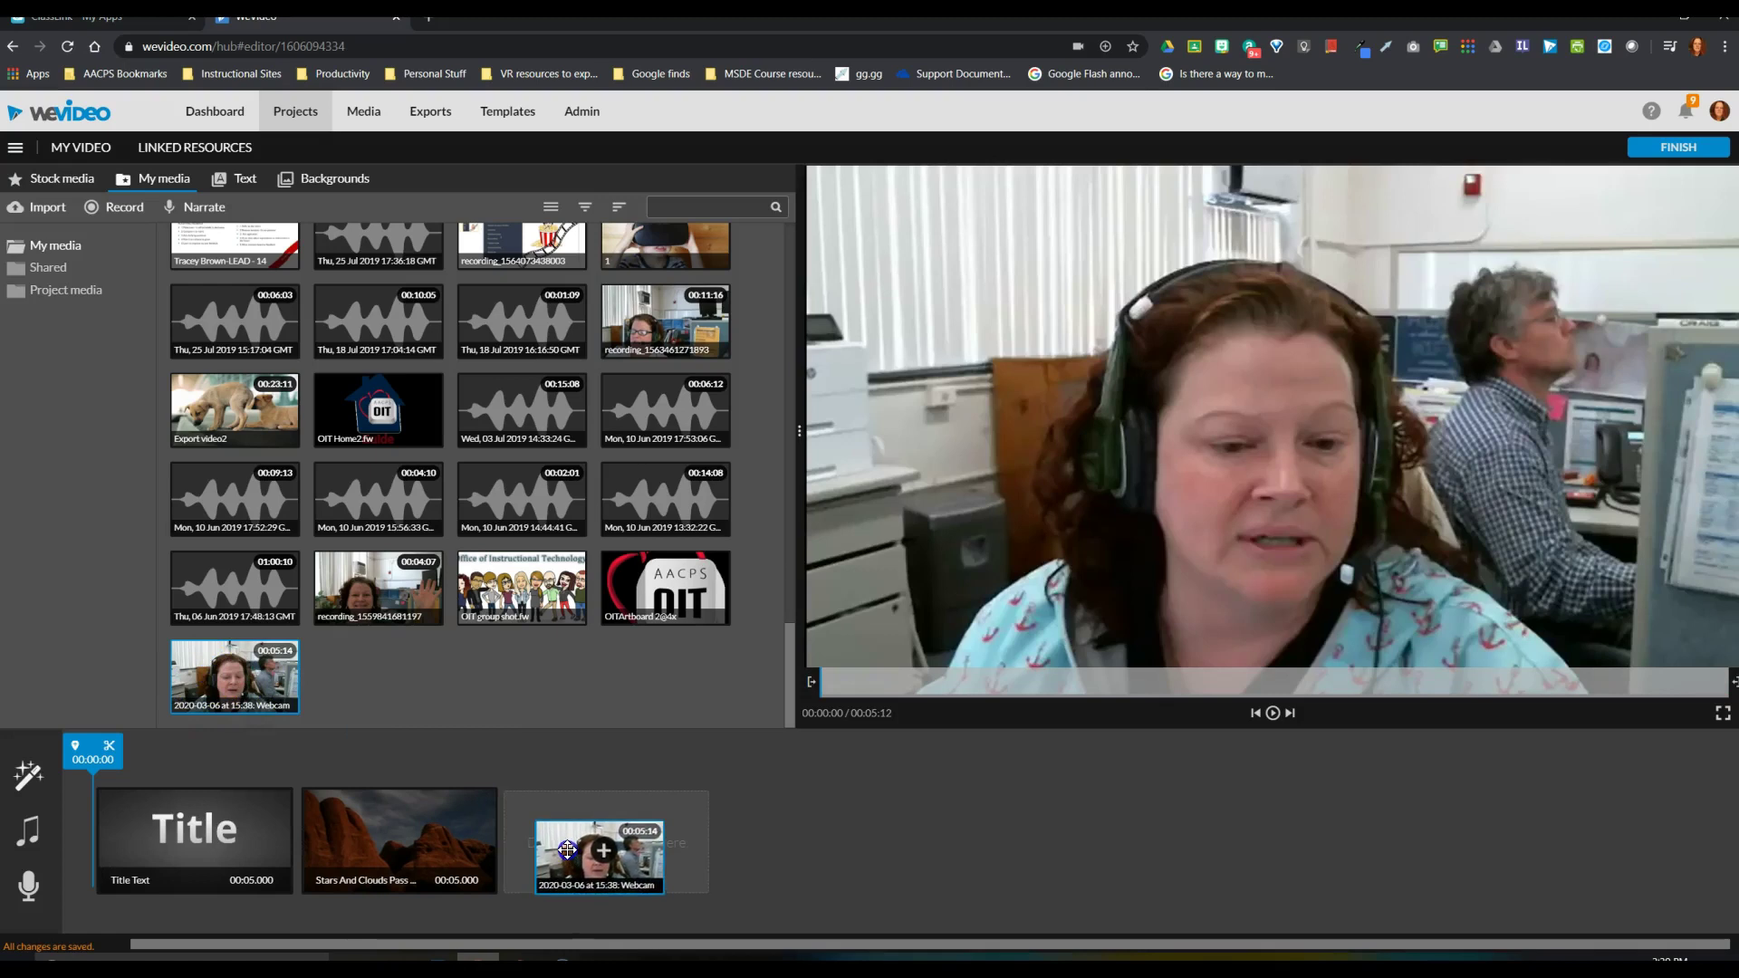